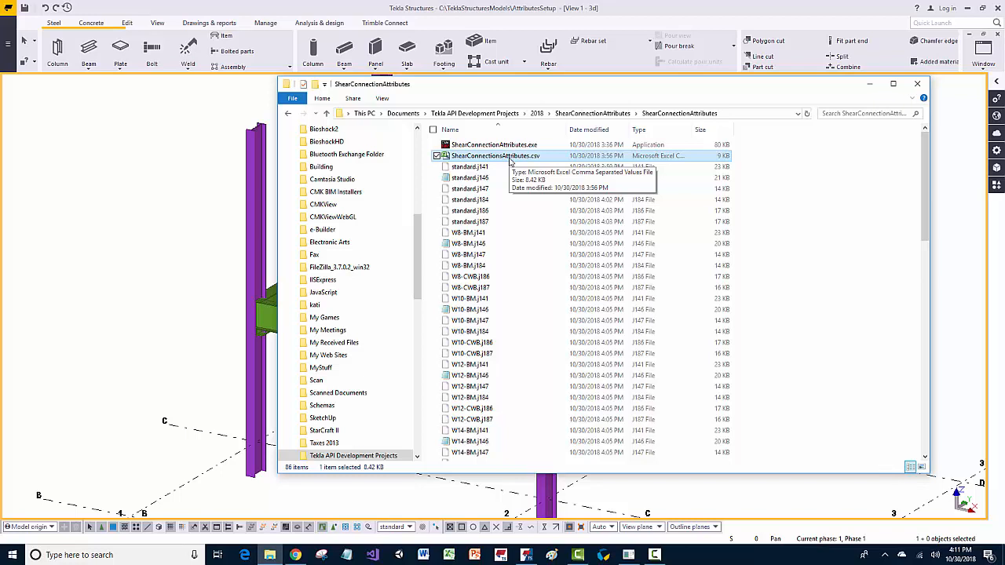
Examine the standard and W8-BM attribute files and the ShearConnectionAttributes.exe application in the ShearConnectionAttributes folder
{"action": "left_click", "coordinate": [490, 167]}
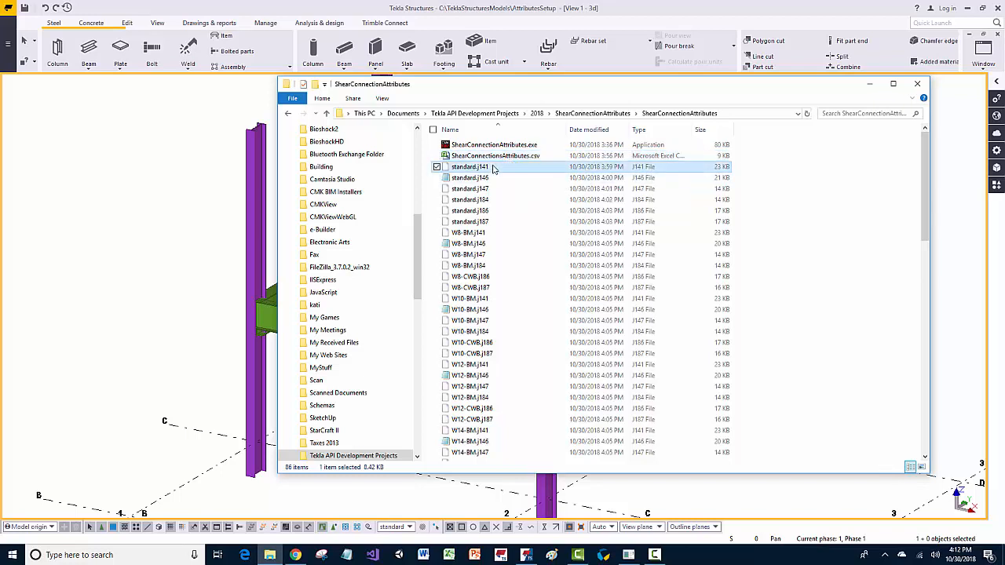
{"action": "left_click", "coordinate": [472, 222], "text": "shift"}
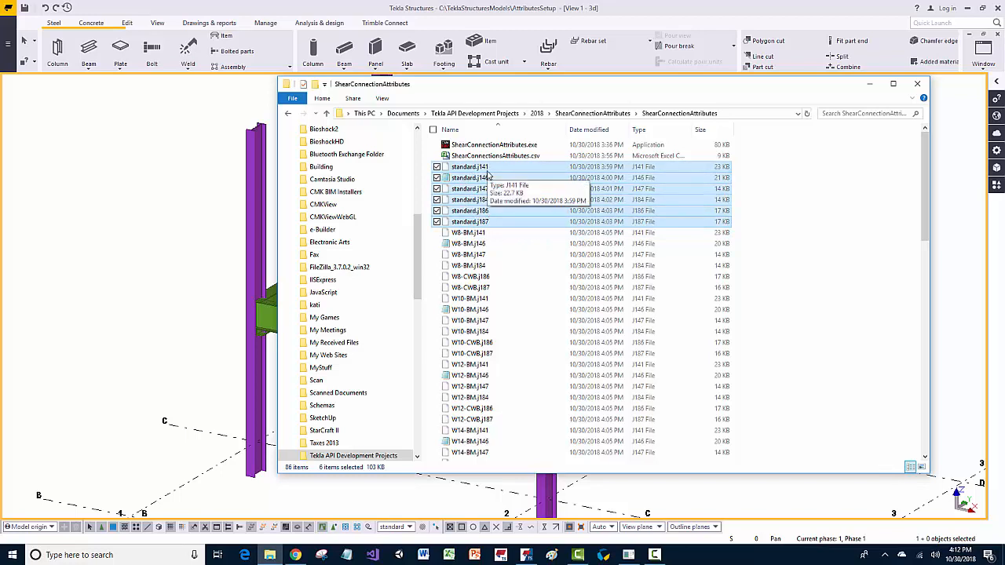
{"action": "left_click", "coordinate": [486, 233]}
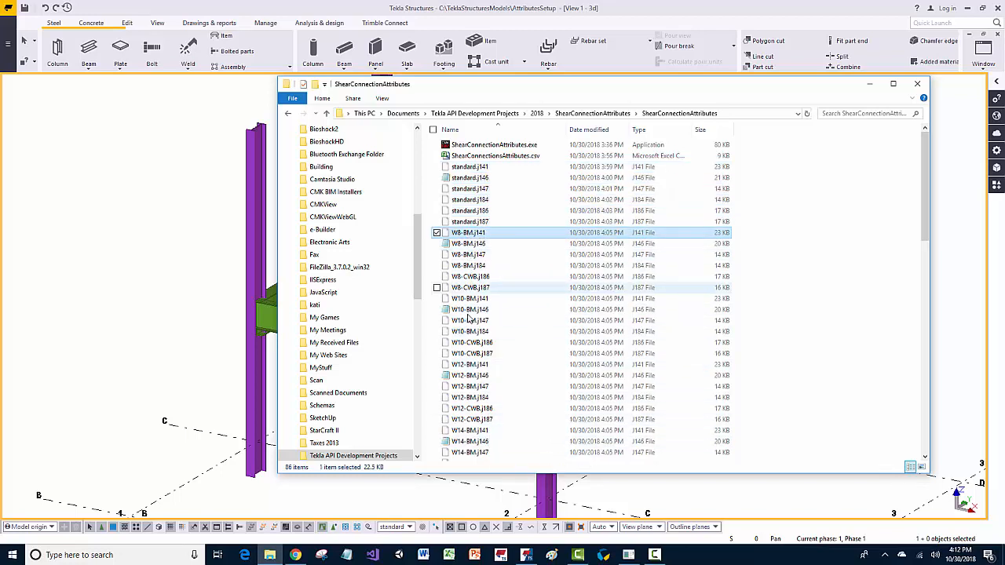
{"action": "double_click", "coordinate": [482, 148]}
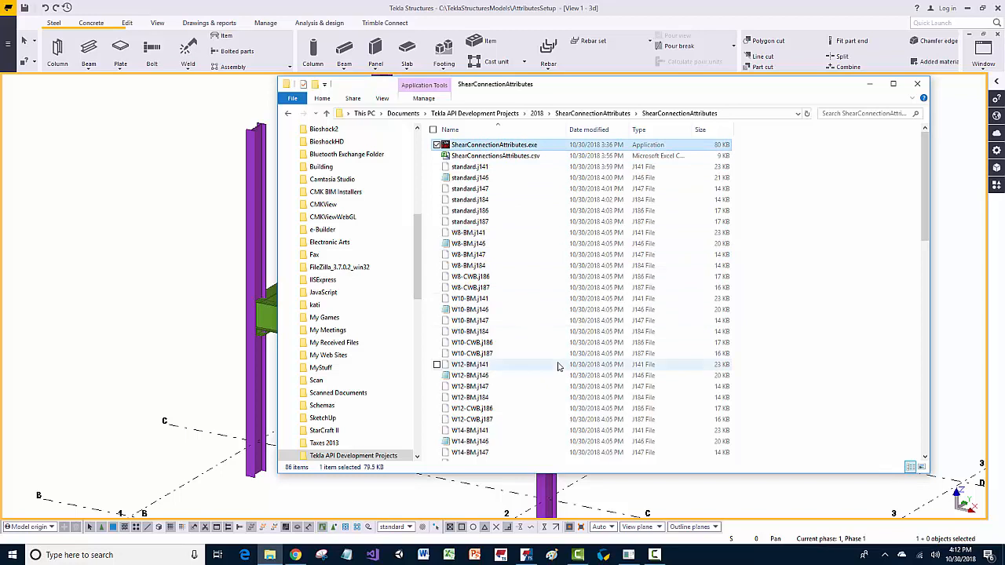
Copy all files in the ShearConnectionAttributes folder
{"action": "left_click", "coordinate": [510, 148]}
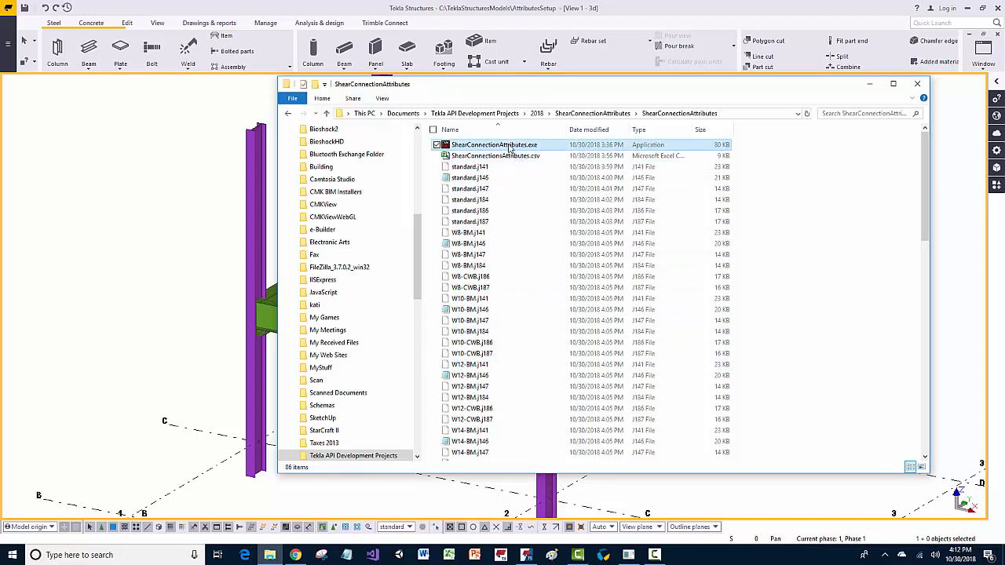
{"action": "key", "text": "ctrl+a"}
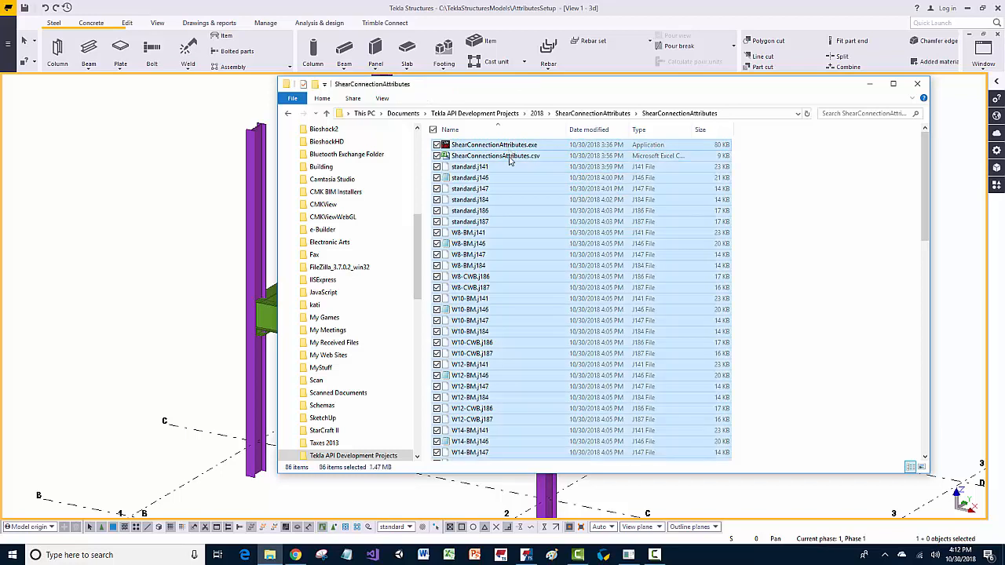
{"action": "left_click", "coordinate": [789, 208]}
Paste the copied files into the current model's attributes folder, replacing files with the same names, and close the folder window
{"action": "left_click", "coordinate": [4, 57]}
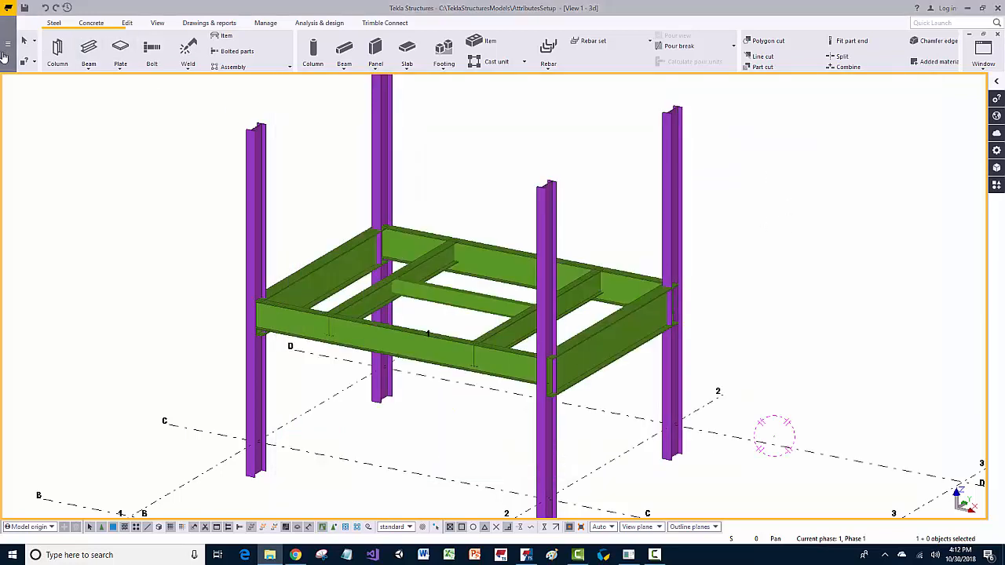
{"action": "left_click", "coordinate": [49, 141]}
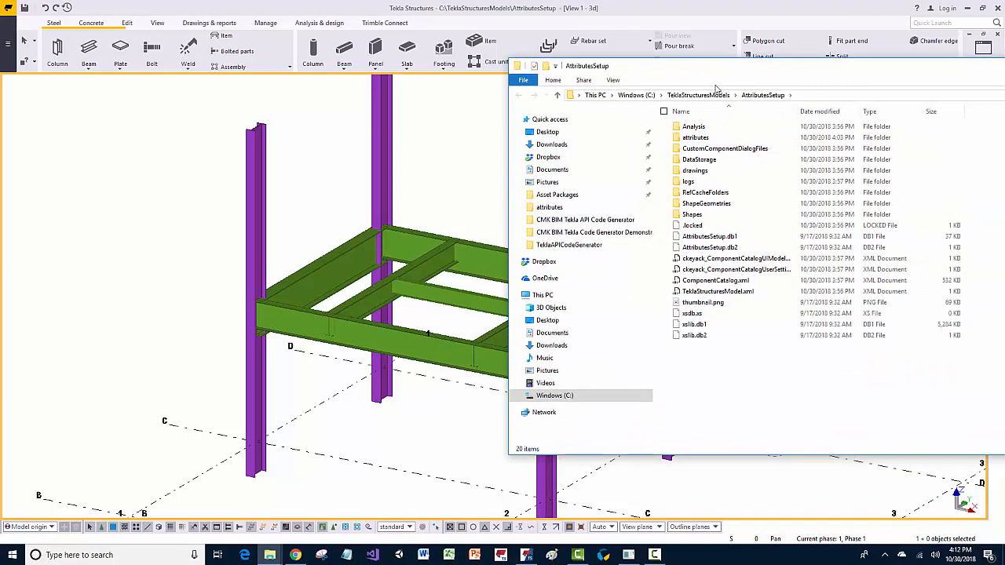
{"action": "double_click", "coordinate": [728, 138]}
{"action": "right_click", "coordinate": [740, 271]}
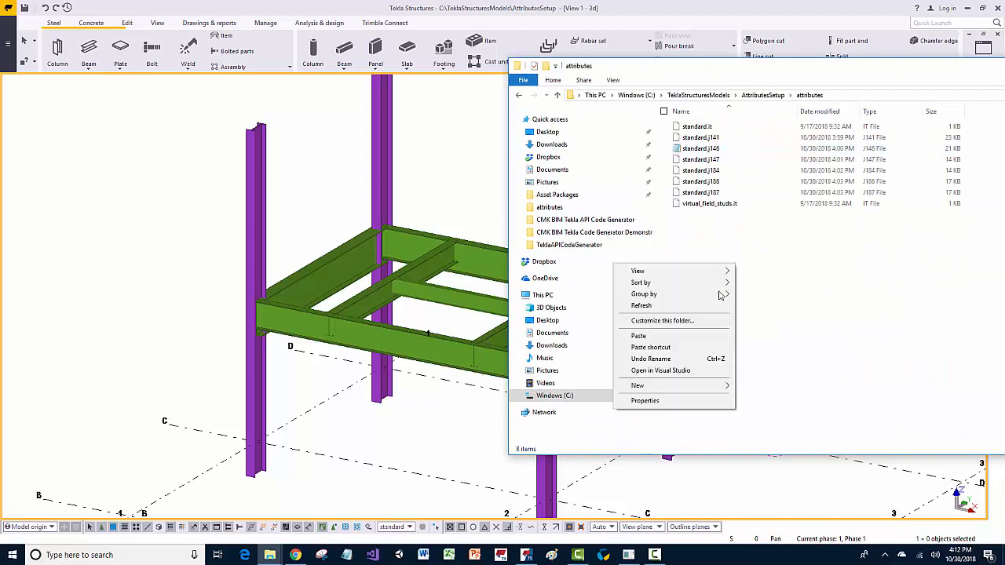
{"action": "left_click", "coordinate": [668, 336]}
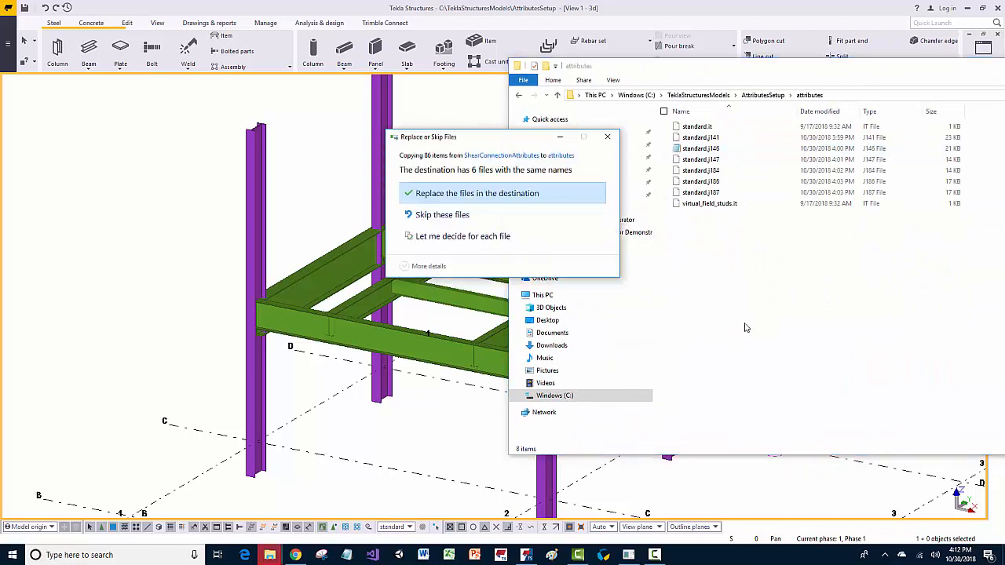
{"action": "left_click", "coordinate": [493, 194]}
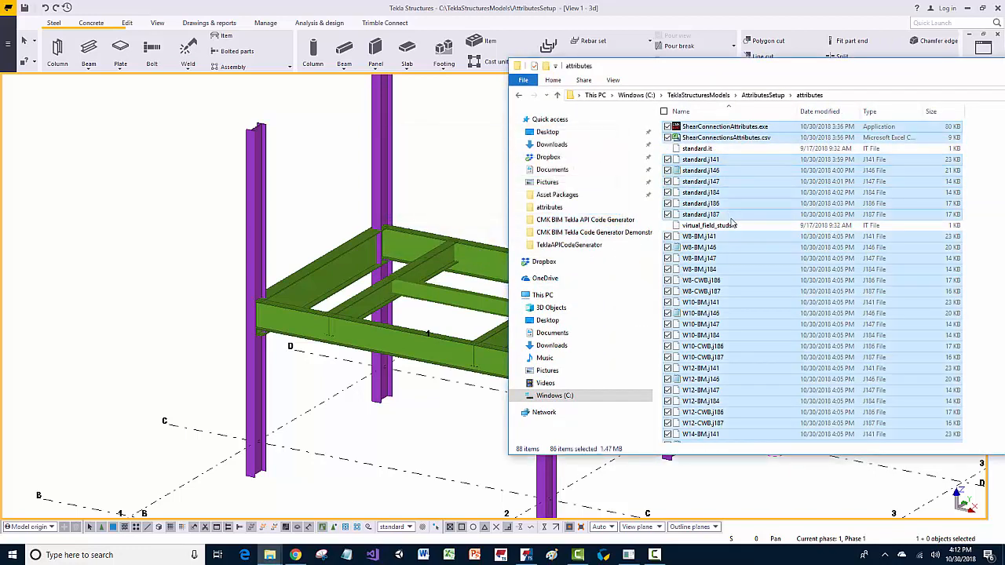
{"action": "left_click_drag", "start_coordinate": [804, 72], "coordinate": [449, 107]}
{"action": "left_click", "coordinate": [790, 104]}
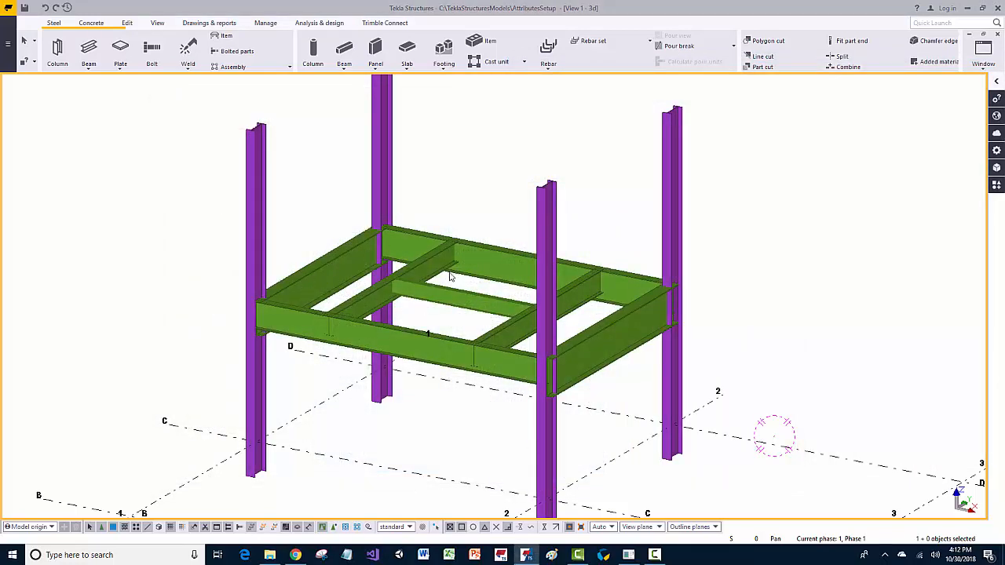
Reopen the AttributesSetup model, saving the unsaved changes, and maximize its 3D view
{"action": "left_click", "coordinate": [8, 47]}
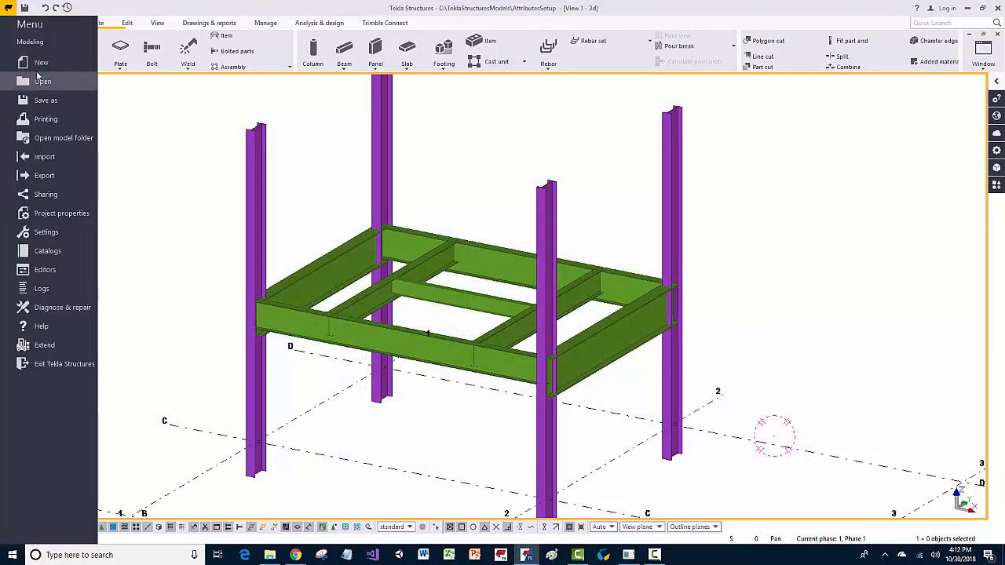
{"action": "left_click", "coordinate": [43, 80]}
{"action": "left_click", "coordinate": [129, 58]}
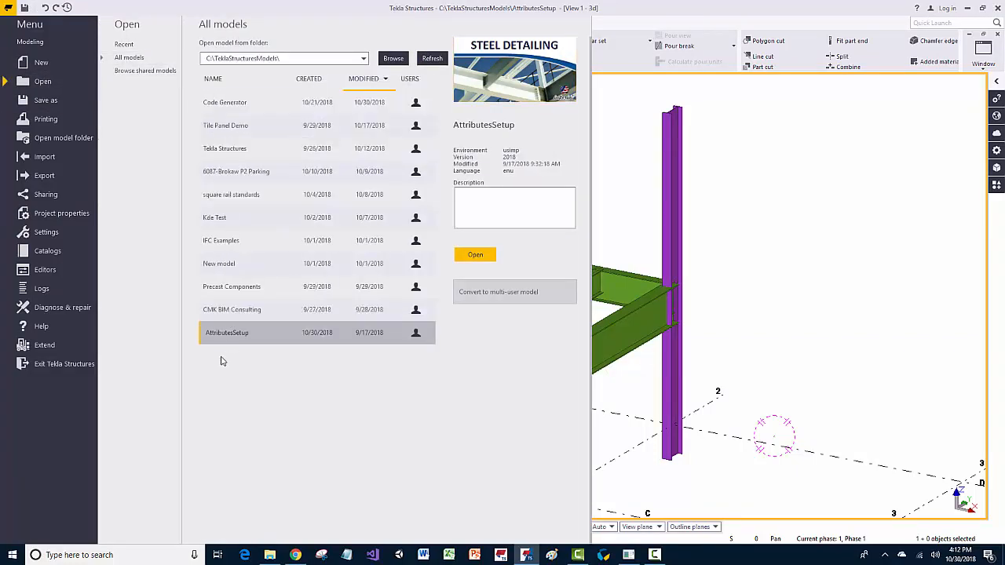
{"action": "double_click", "coordinate": [229, 332]}
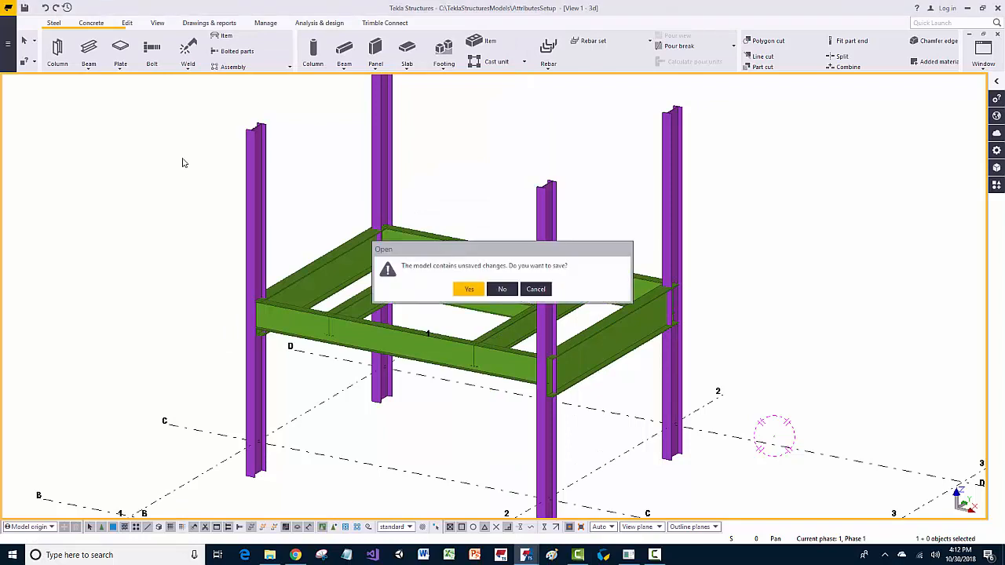
{"action": "left_click", "coordinate": [467, 289]}
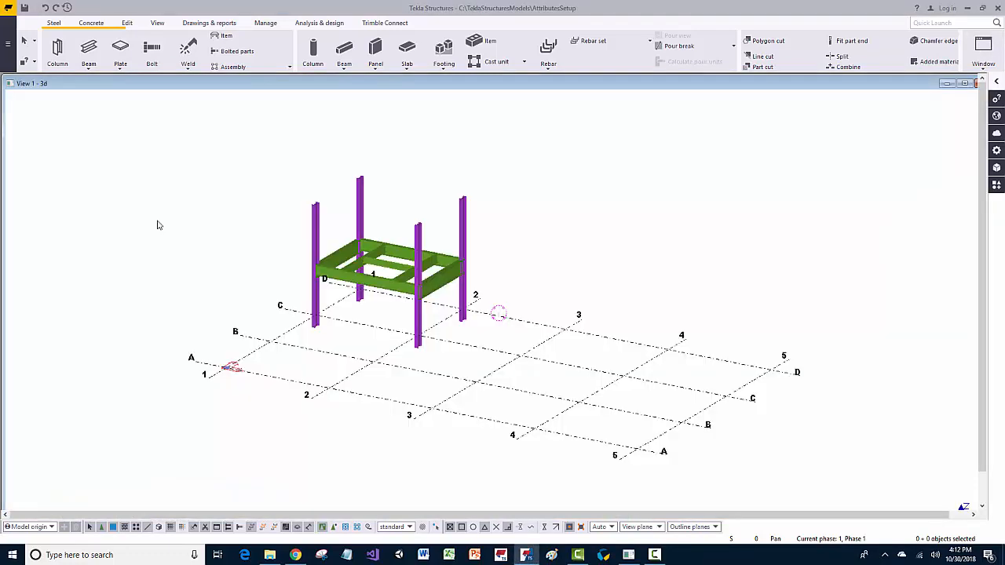
{"action": "left_click", "coordinate": [965, 83]}
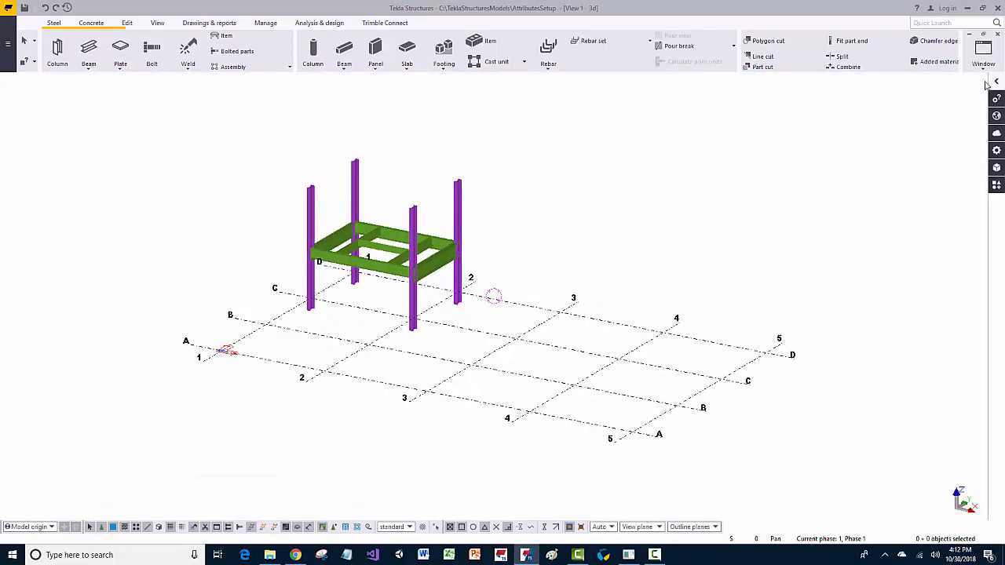
Search the applications and components catalog for 141 and open the Clip angle (141) properties
{"action": "left_click", "coordinate": [995, 82]}
{"action": "left_click", "coordinate": [828, 111]}
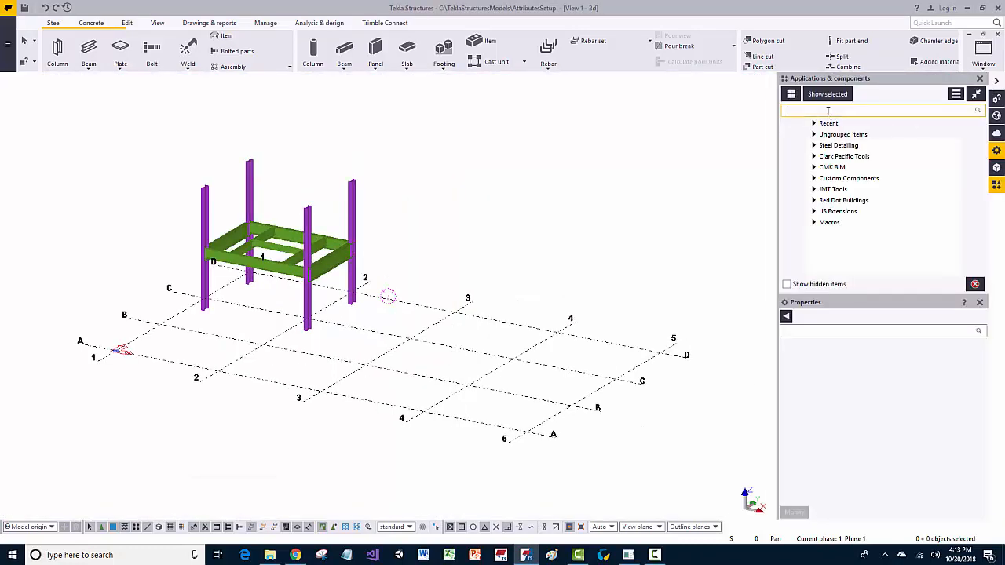
{"action": "type", "text": "141"}
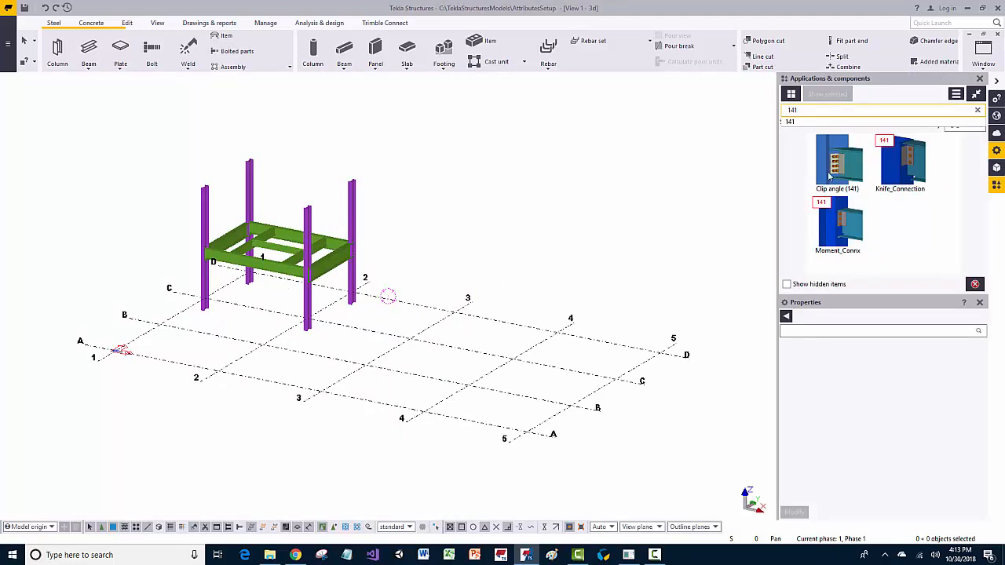
{"action": "left_click", "coordinate": [846, 162]}
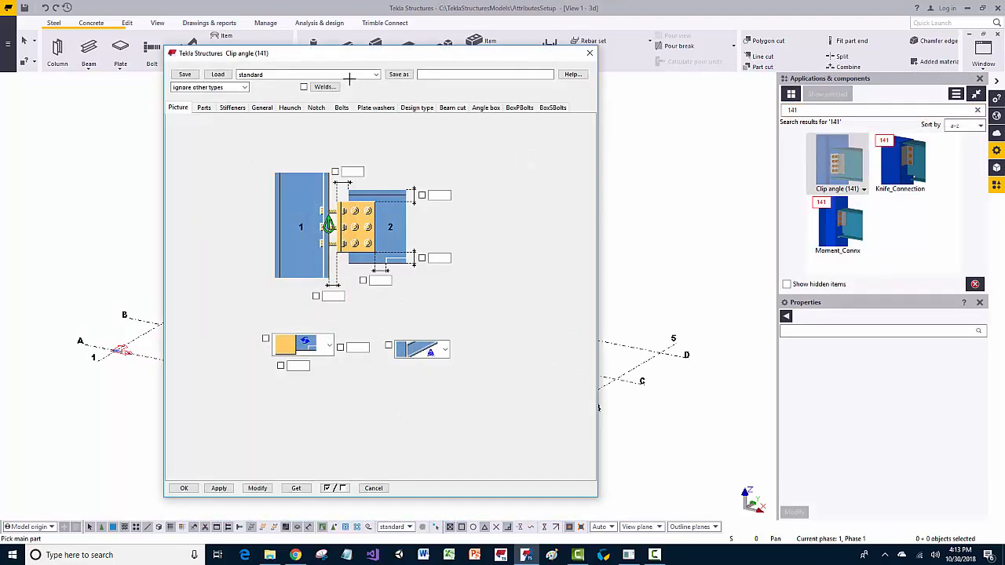
Load the W10-BM attribute file into the Clip angle (141) properties and move the dialog aside
{"action": "left_click", "coordinate": [330, 74]}
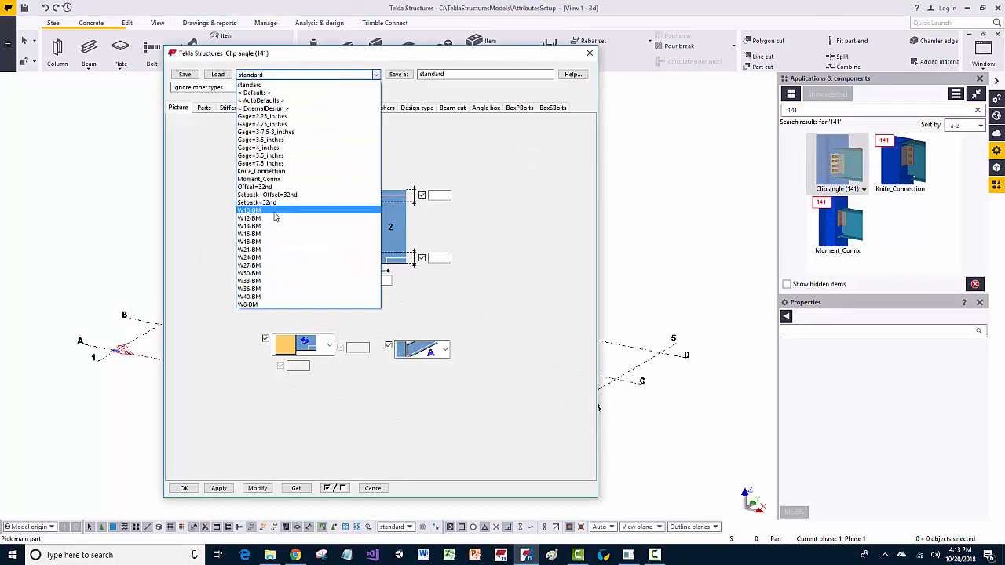
{"action": "left_click", "coordinate": [253, 210]}
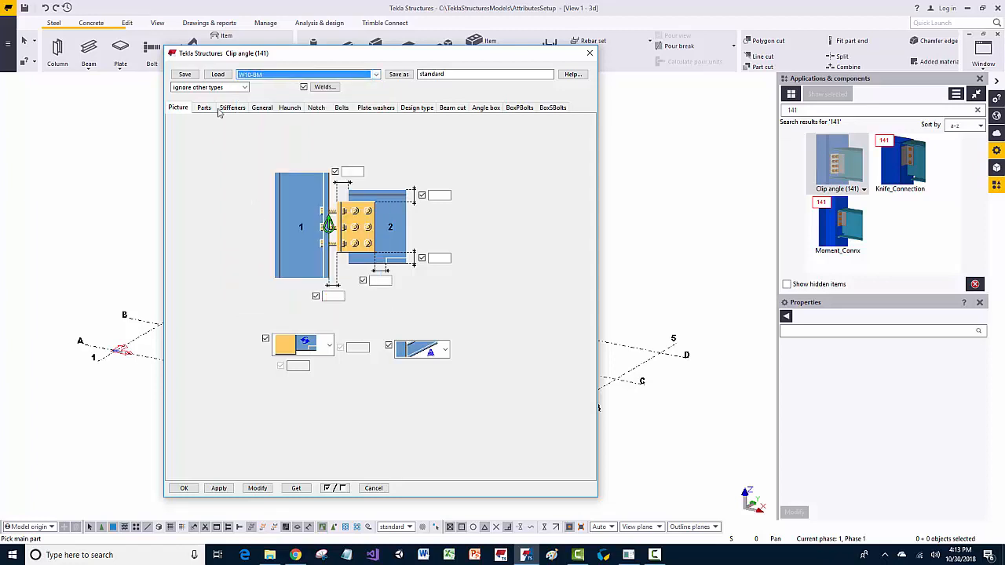
{"action": "left_click", "coordinate": [217, 74]}
{"action": "left_click_drag", "start_coordinate": [272, 59], "coordinate": [440, 55]}
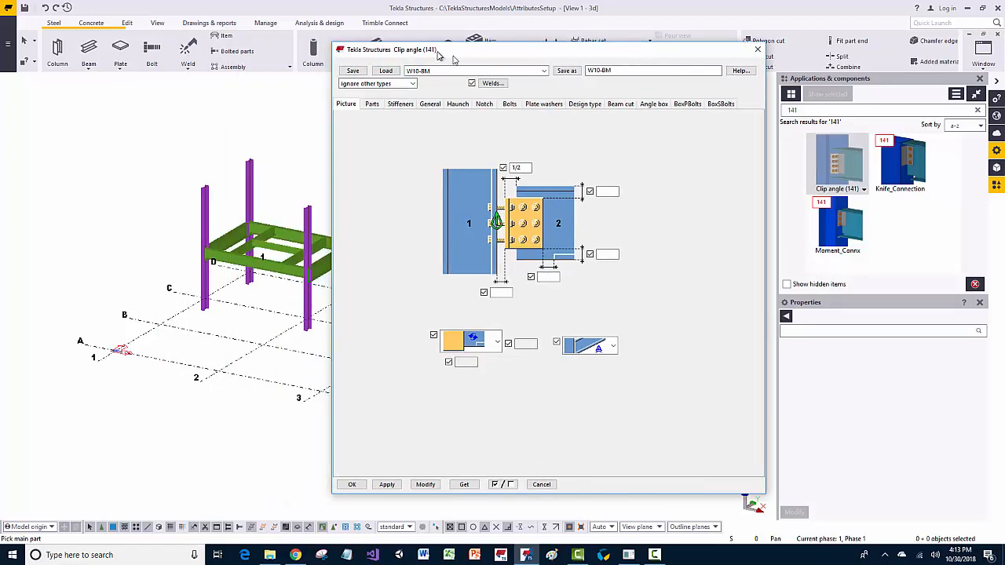
Review the parts, stiffener and bolt settings of the loaded W10-BM clip angle and its saved attribute list, and close the dialog
{"action": "left_click", "coordinate": [372, 104]}
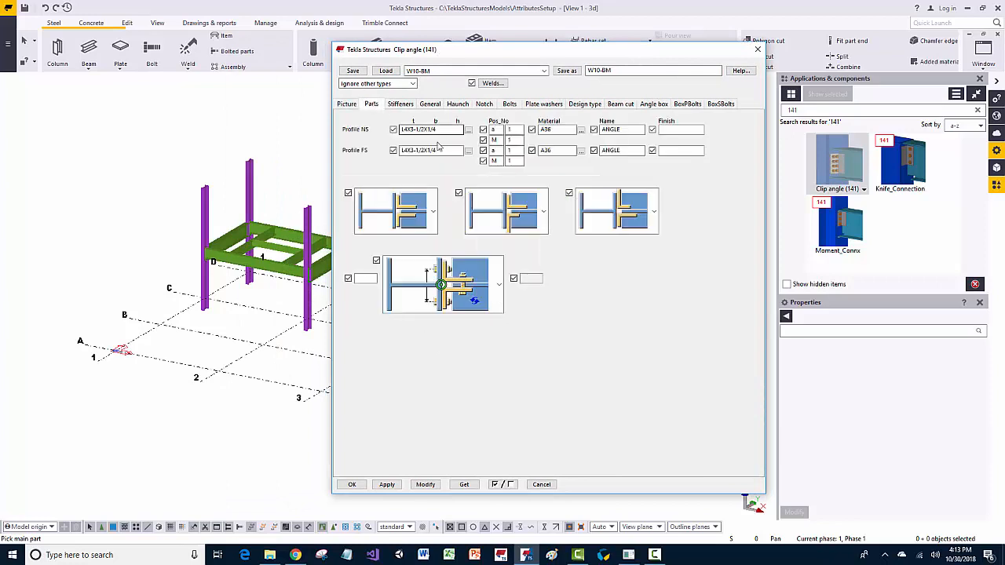
{"action": "left_click", "coordinate": [401, 104]}
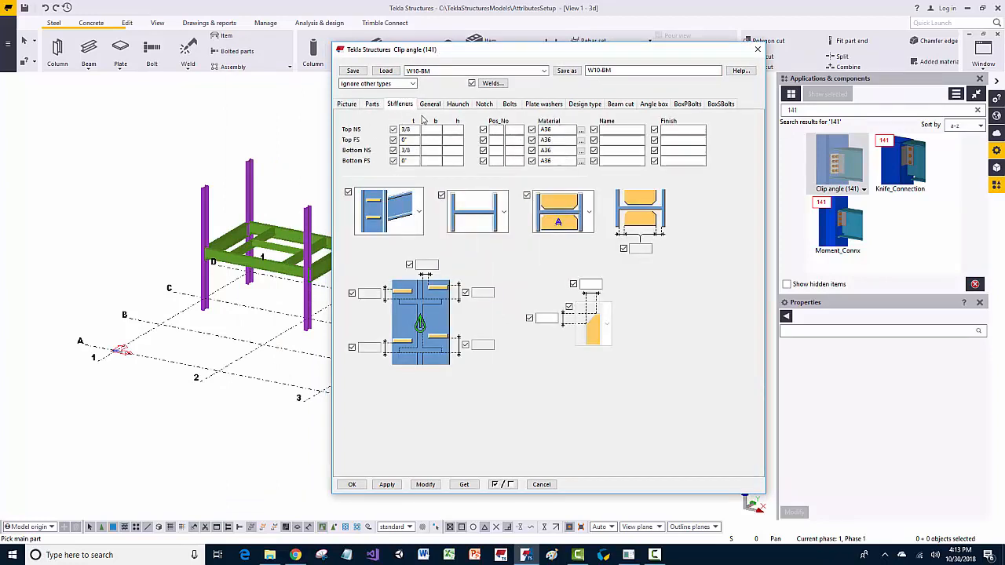
{"action": "left_click", "coordinate": [509, 104]}
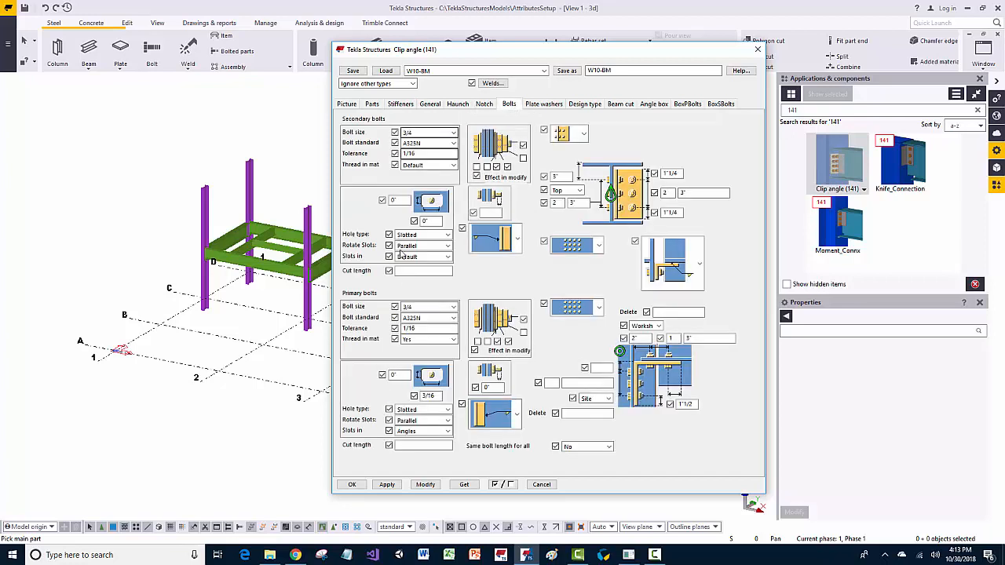
{"action": "left_click_drag", "start_coordinate": [704, 338], "coordinate": [682, 339]}
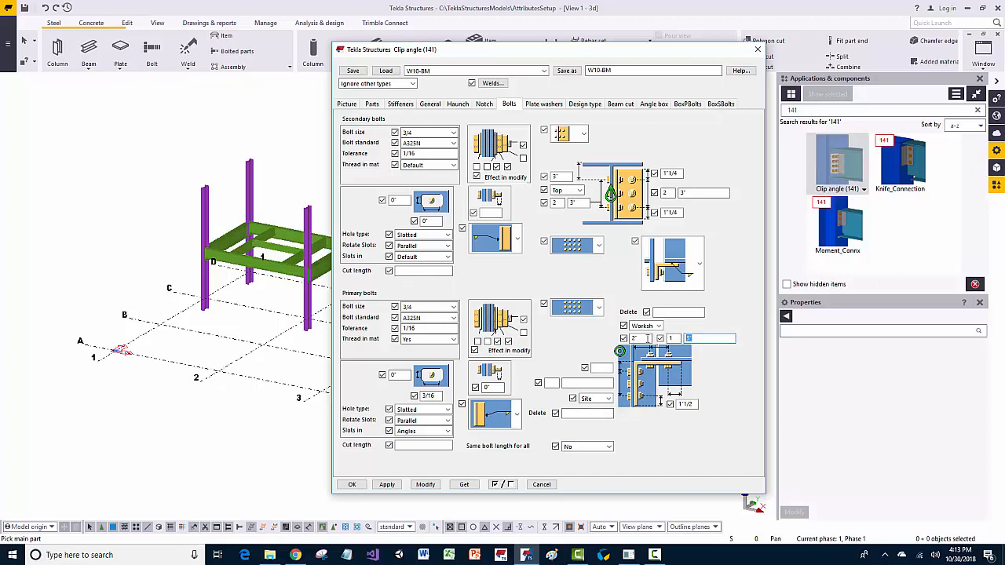
{"action": "left_click", "coordinate": [437, 72]}
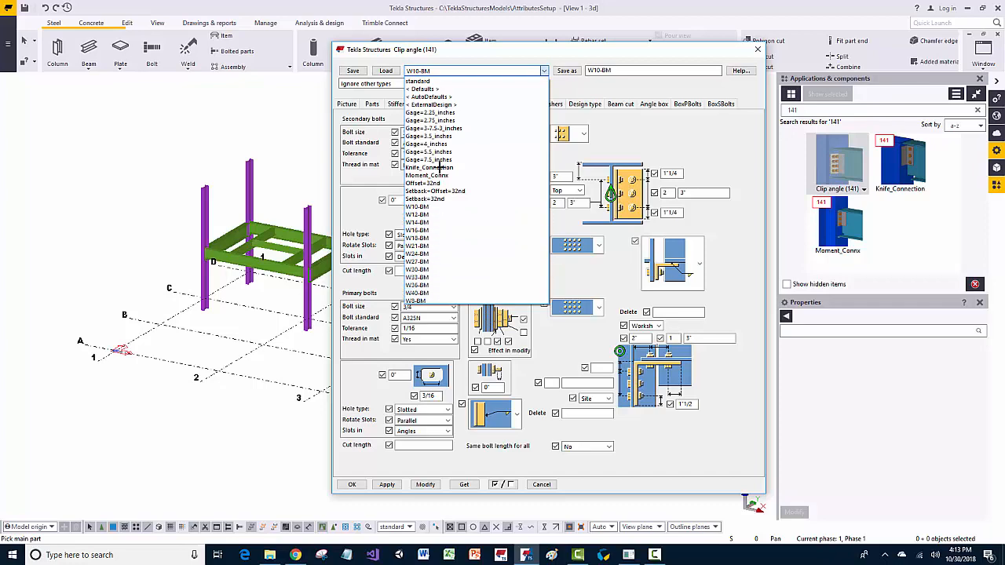
{"action": "left_click", "coordinate": [444, 69]}
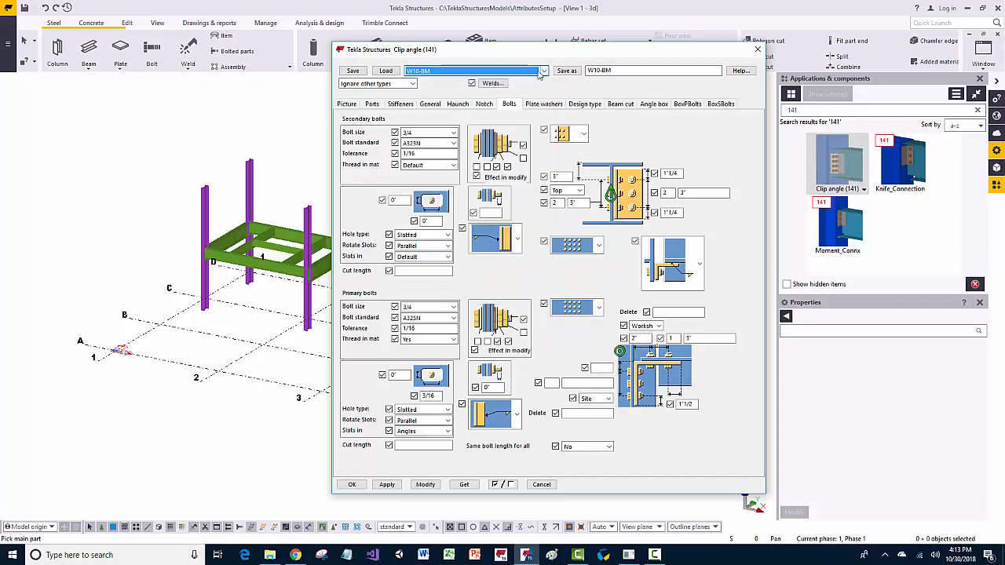
{"action": "left_click", "coordinate": [759, 50]}
{"action": "scroll", "coordinate": [208, 244], "scroll_direction": "up", "scroll_amount": 2}
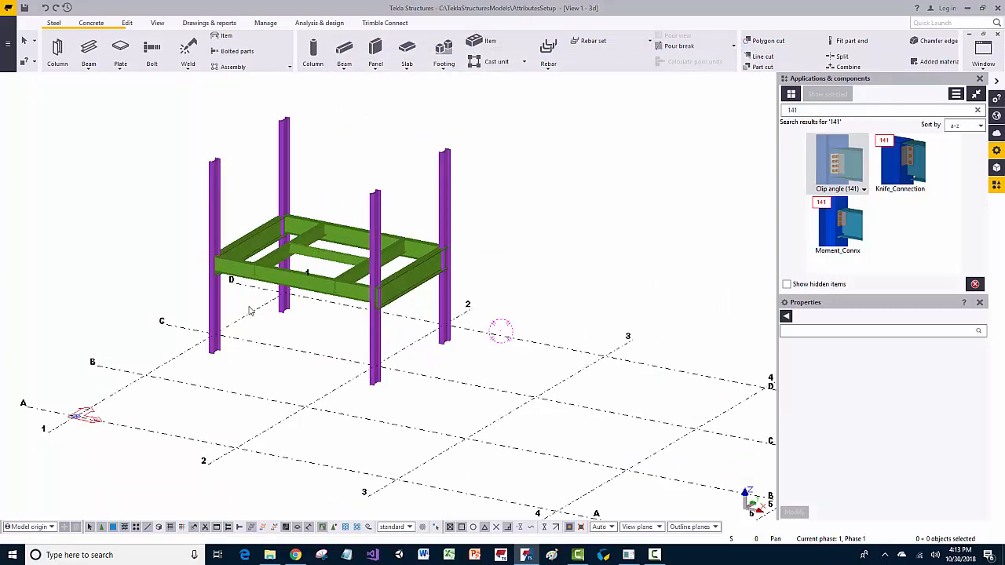
Open ShearConnectionsAttributes.csv in Excel and autofit the width of columns A to Y
{"action": "left_click", "coordinate": [269, 555]}
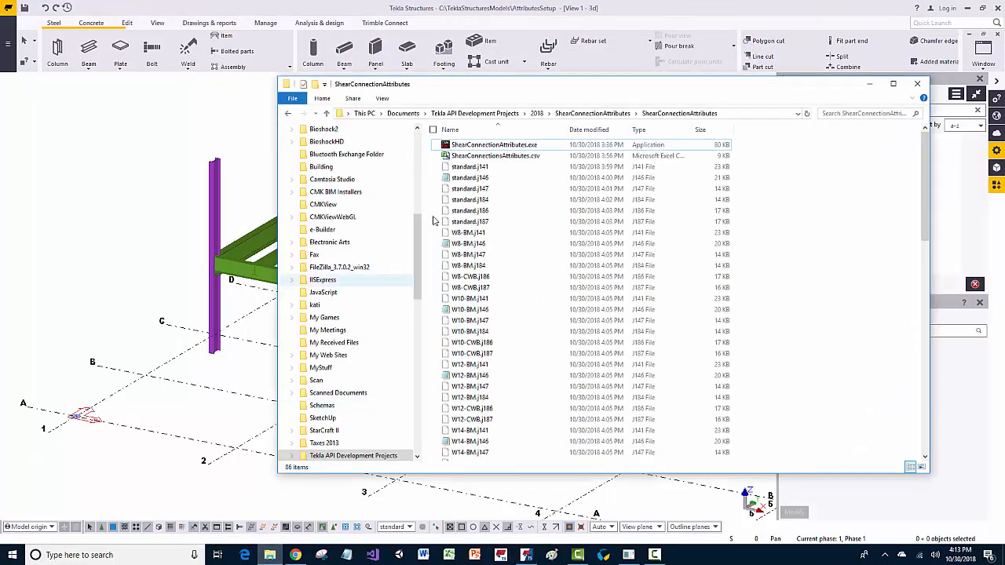
{"action": "double_click", "coordinate": [471, 157]}
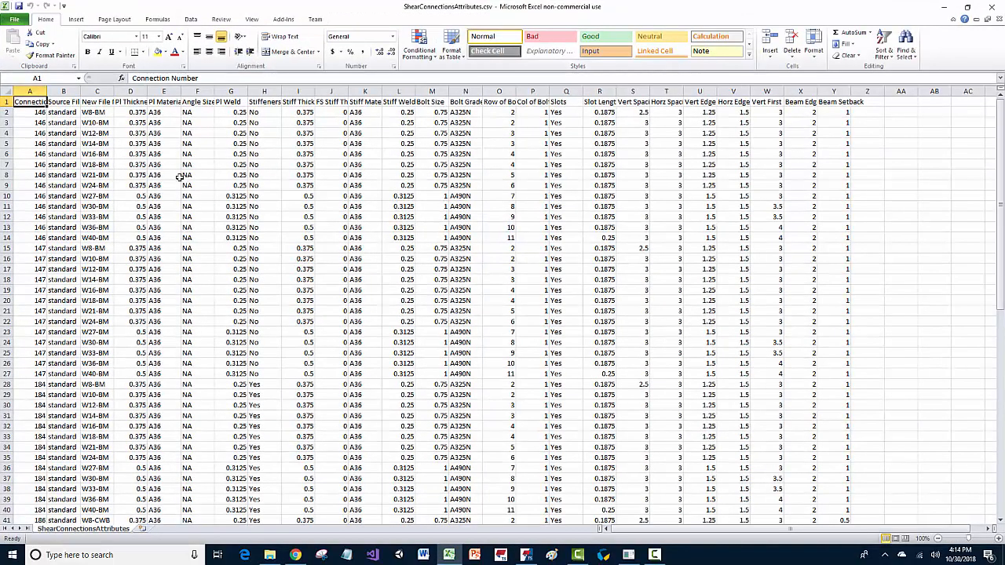
{"action": "left_click_drag", "start_coordinate": [39, 91], "coordinate": [834, 91]}
{"action": "left_click", "coordinate": [814, 48]}
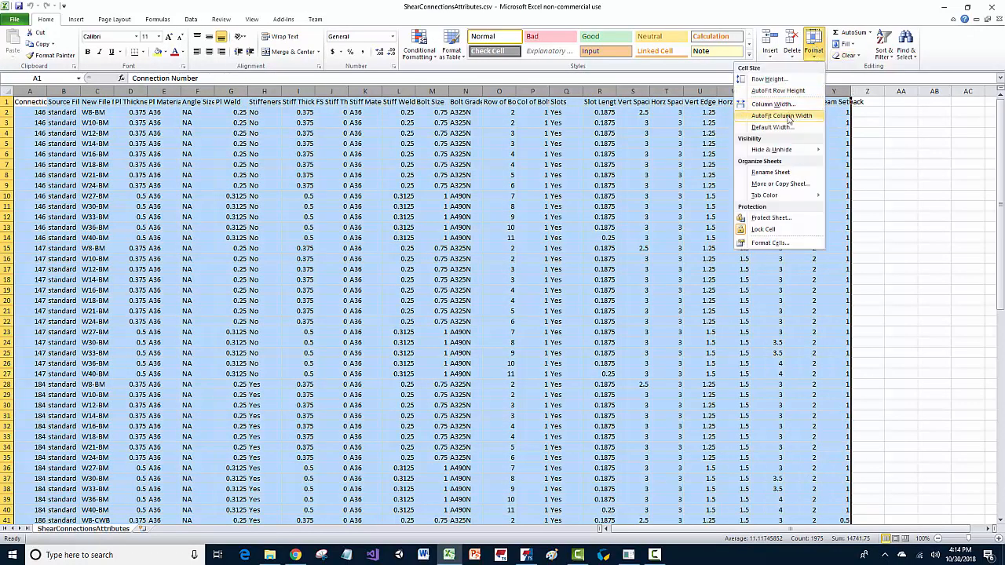
{"action": "left_click", "coordinate": [805, 133]}
{"action": "left_click", "coordinate": [710, 235]}
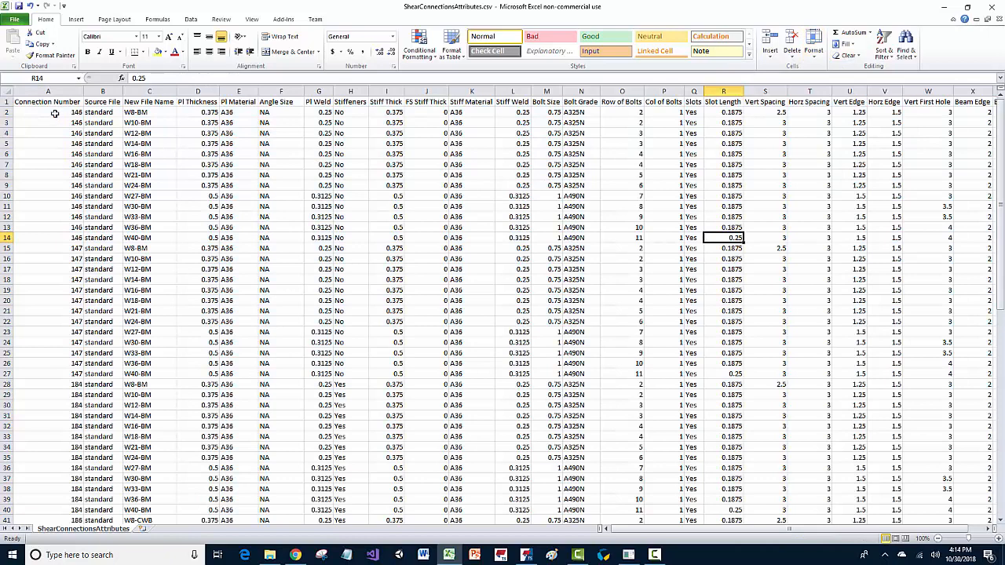
{"action": "left_click", "coordinate": [55, 114]}
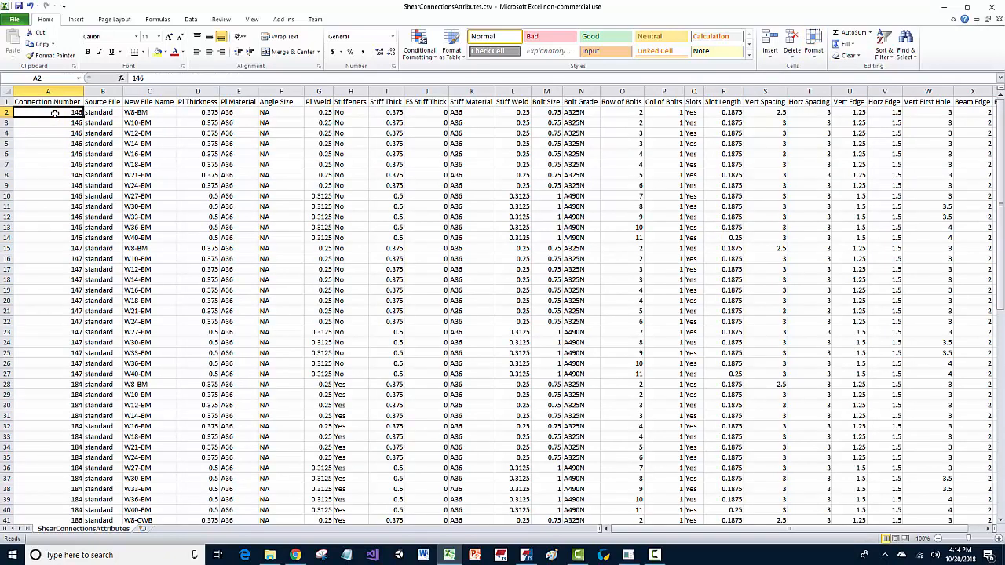
Examine the Connection Number, Source File and New File Name entries in the first data row of the spreadsheet
{"action": "key", "text": "Right"}
{"action": "key", "text": "Right"}
{"action": "key", "text": "Left"}
{"action": "key", "text": "Left"}
{"action": "key", "text": "Right"}
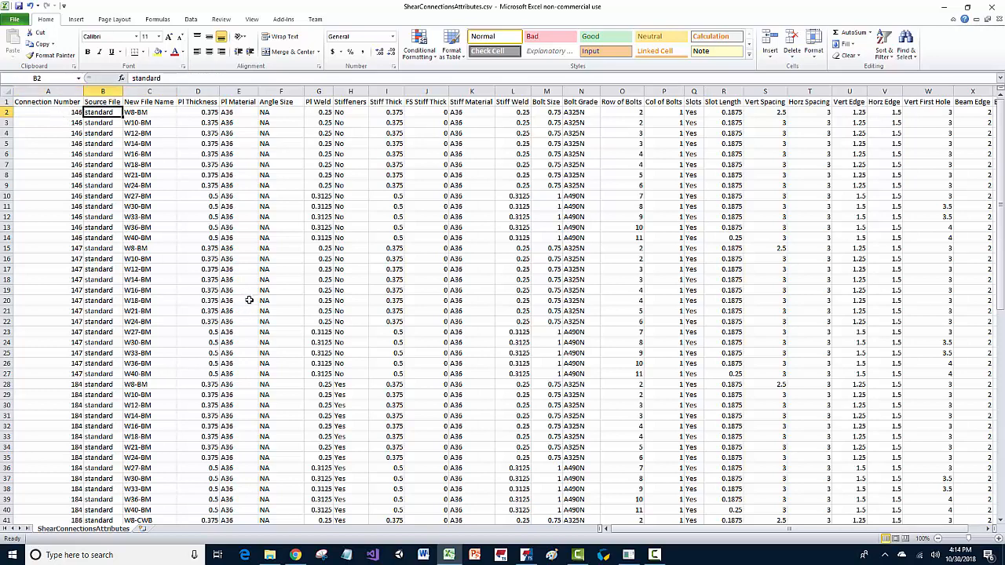
Switch to Tekla Structures, search the applications and components catalog for 146 and open the Shear plate simple (146) properties
{"action": "left_click", "coordinate": [526, 555]}
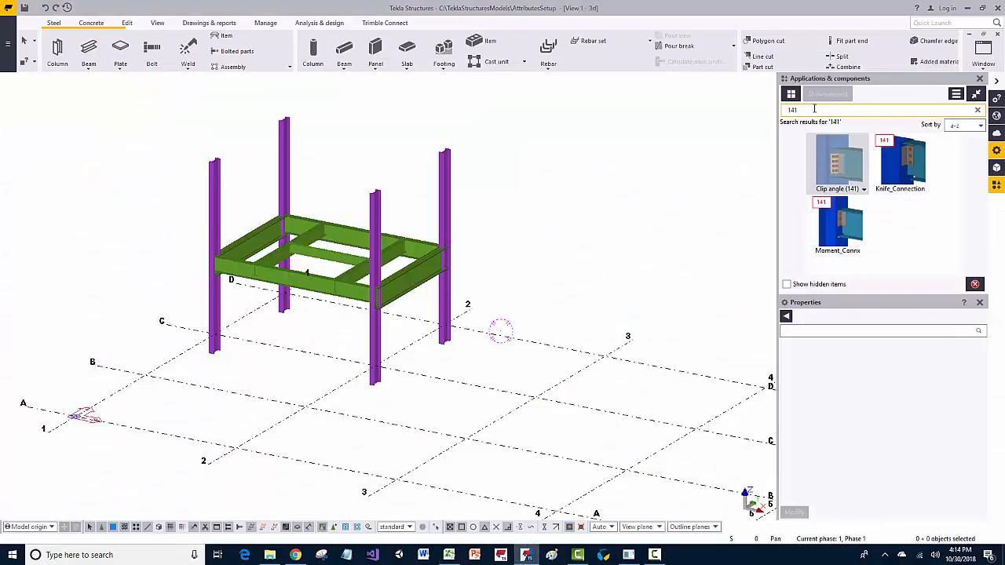
{"action": "type", "text": "146"}
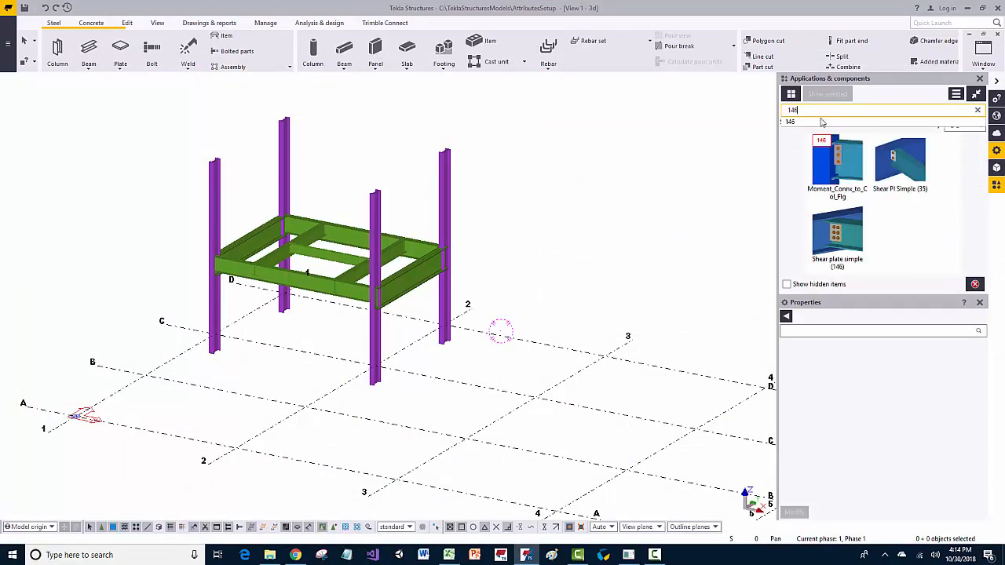
{"action": "left_click", "coordinate": [834, 234]}
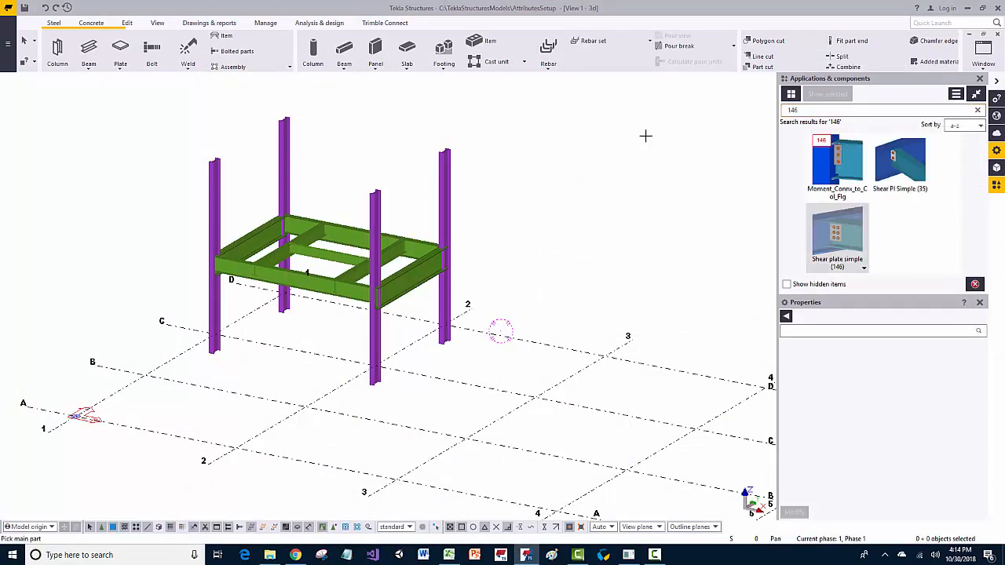
Load the standard attribute file into the Shear plate simple (146) properties
{"action": "left_click", "coordinate": [329, 94]}
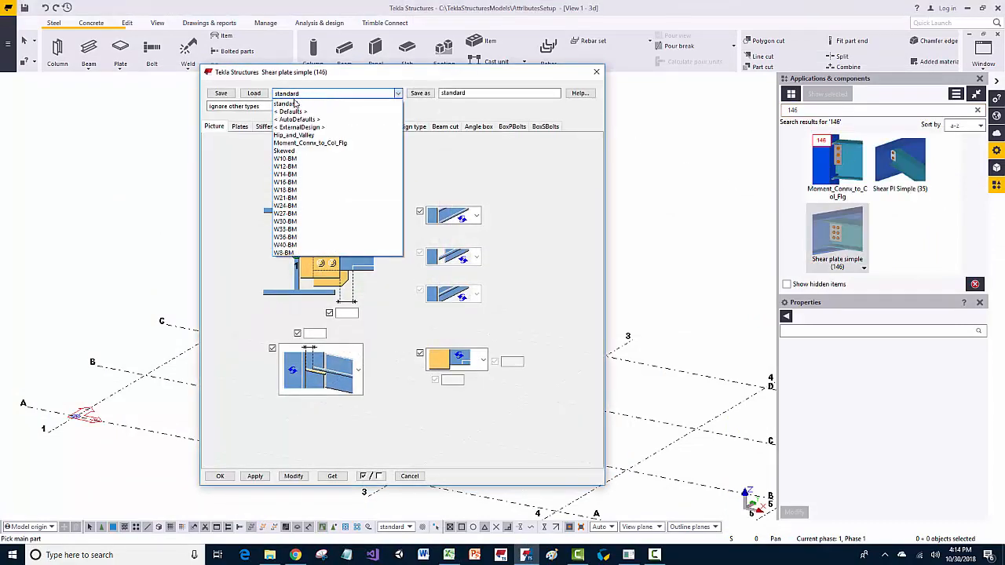
{"action": "left_click", "coordinate": [294, 103]}
{"action": "left_click", "coordinate": [253, 94]}
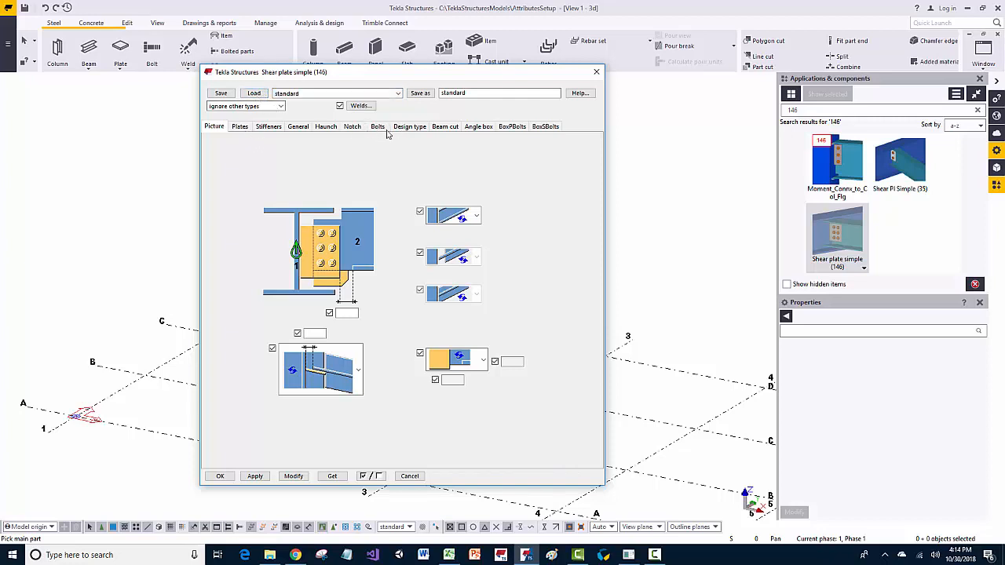
Review the notch and plate settings of the standard shear plate and its saved attribute list, close the dialog and end the command
{"action": "left_click", "coordinate": [350, 128]}
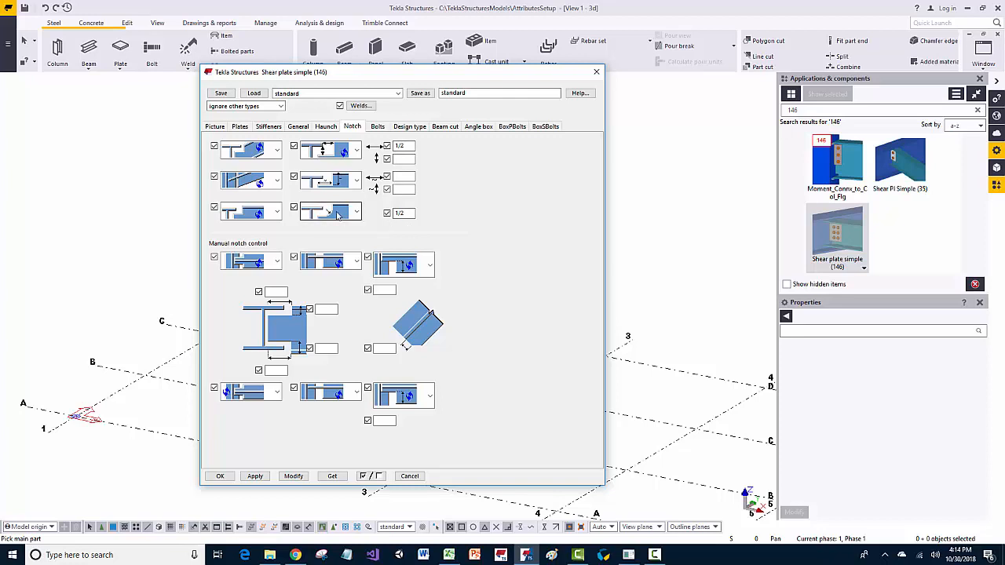
{"action": "left_click", "coordinate": [240, 127]}
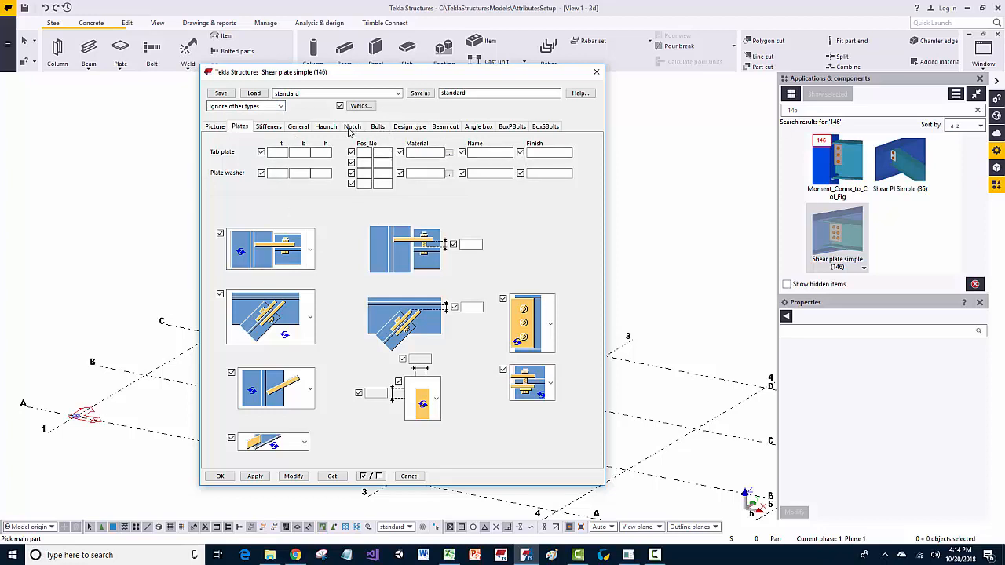
{"action": "left_click", "coordinate": [321, 96]}
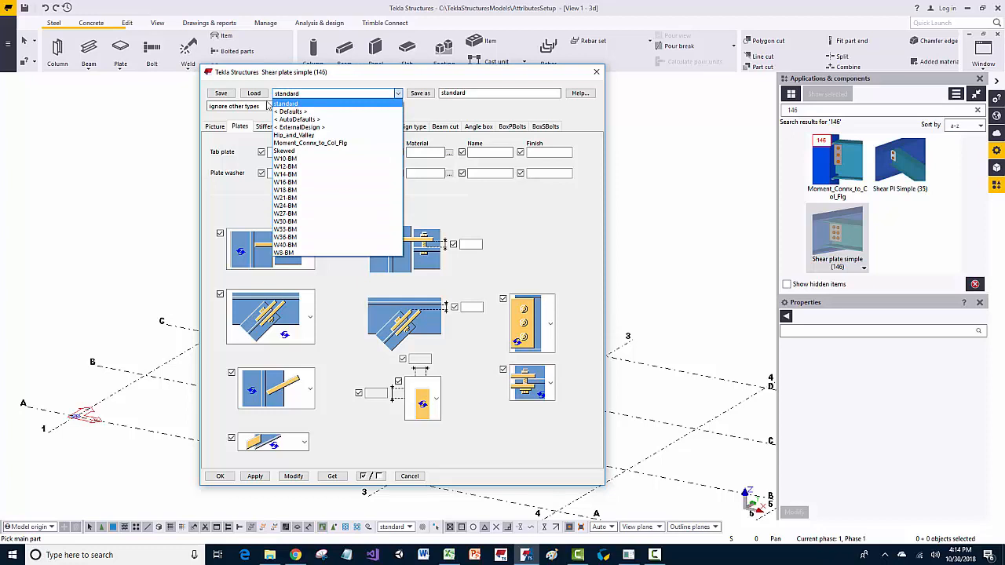
{"action": "left_click", "coordinate": [288, 100]}
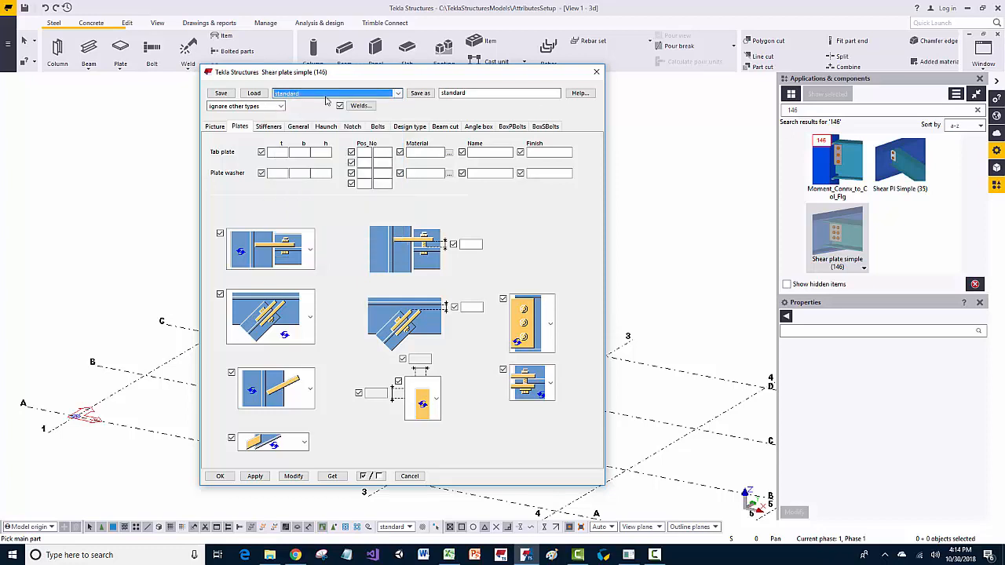
{"action": "left_click", "coordinate": [596, 71]}
{"action": "right_click", "coordinate": [351, 146]}
{"action": "left_click", "coordinate": [369, 134]}
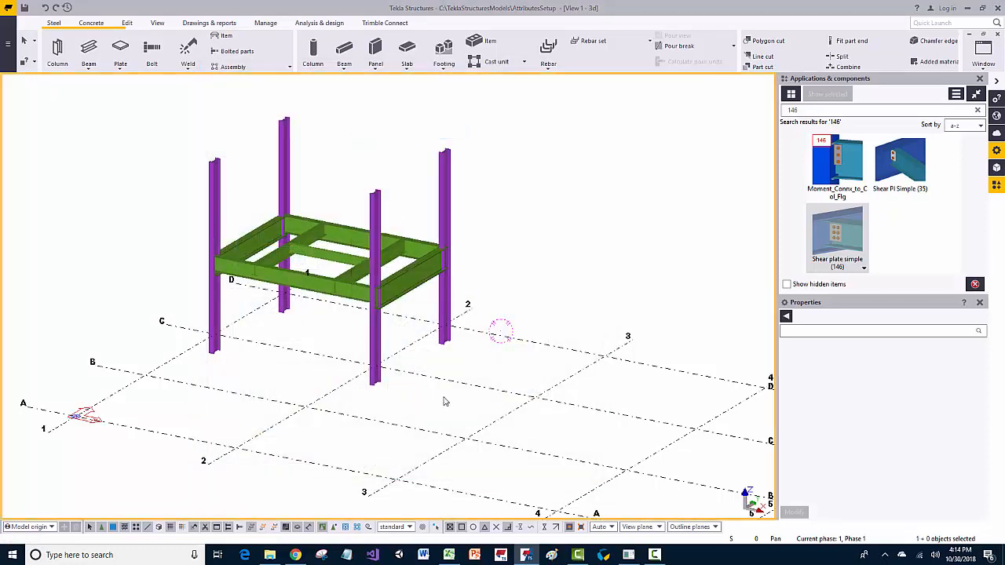
Switch to Excel and highlight the Source File entries B2:B27, then the New File Name entries C2:C22
{"action": "left_click", "coordinate": [449, 555]}
{"action": "left_click_drag", "start_coordinate": [100, 112], "coordinate": [111, 377]}
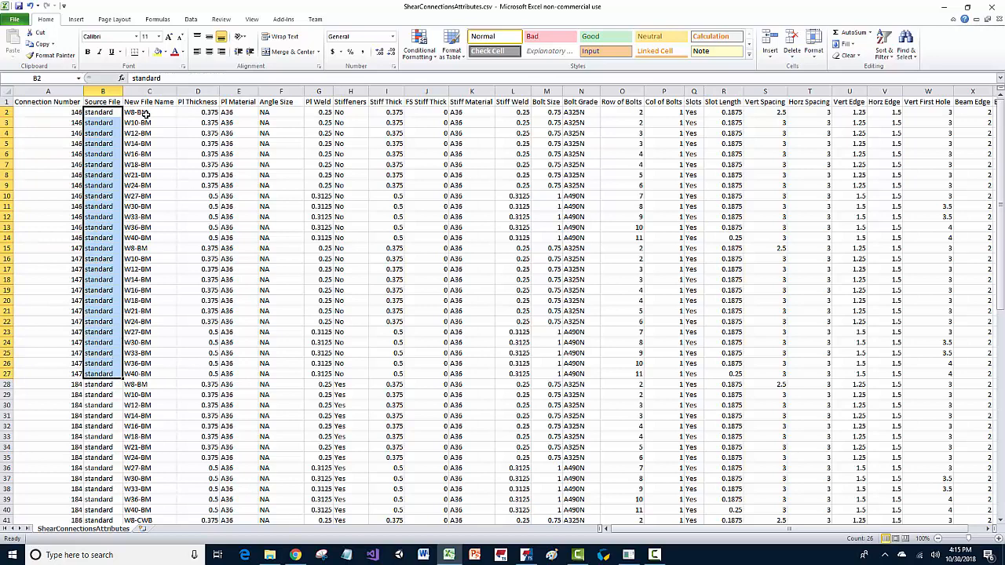
{"action": "left_click_drag", "start_coordinate": [146, 115], "coordinate": [145, 315]}
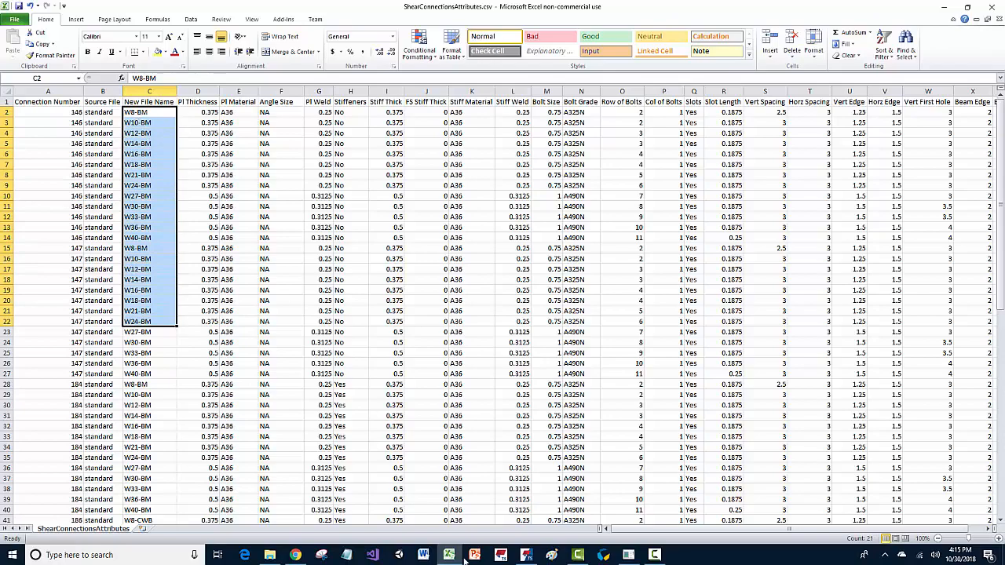
Switch to Tekla Structures, reopen the Shear plate simple (146) properties and load the W21-BM attribute file
{"action": "left_click", "coordinate": [526, 555]}
{"action": "left_click", "coordinate": [821, 235]}
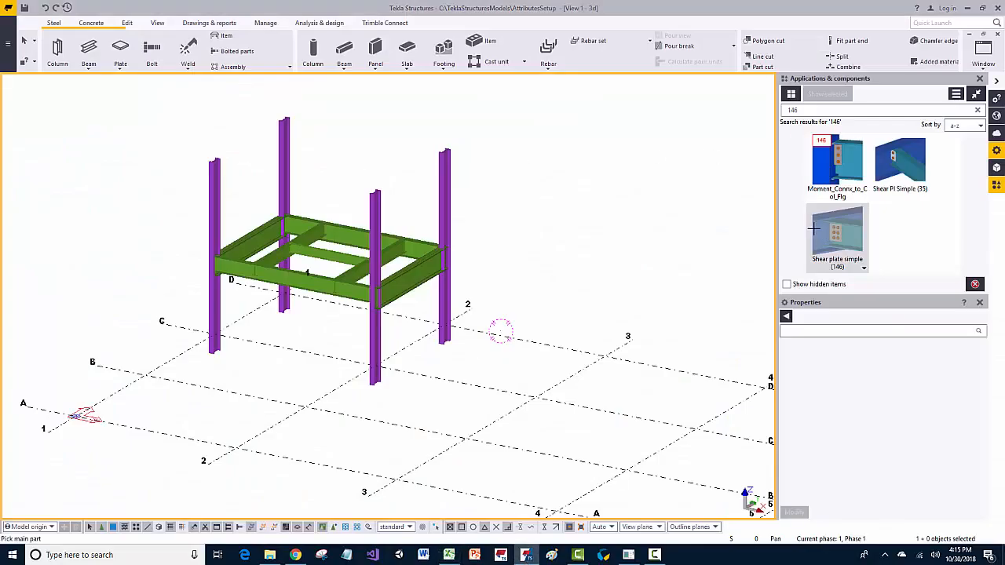
{"action": "left_click", "coordinate": [295, 93]}
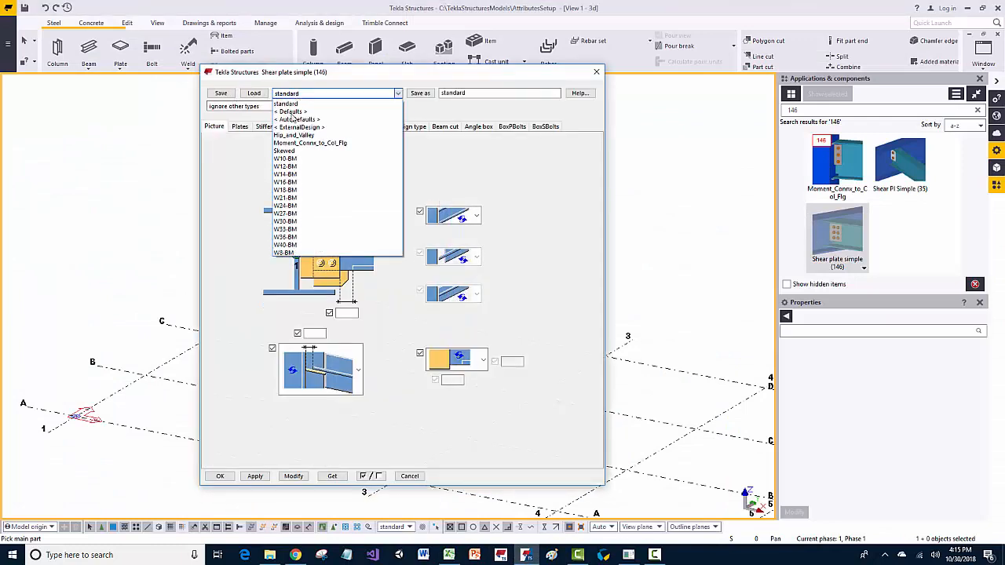
{"action": "left_click", "coordinate": [298, 198]}
{"action": "left_click", "coordinate": [255, 93]}
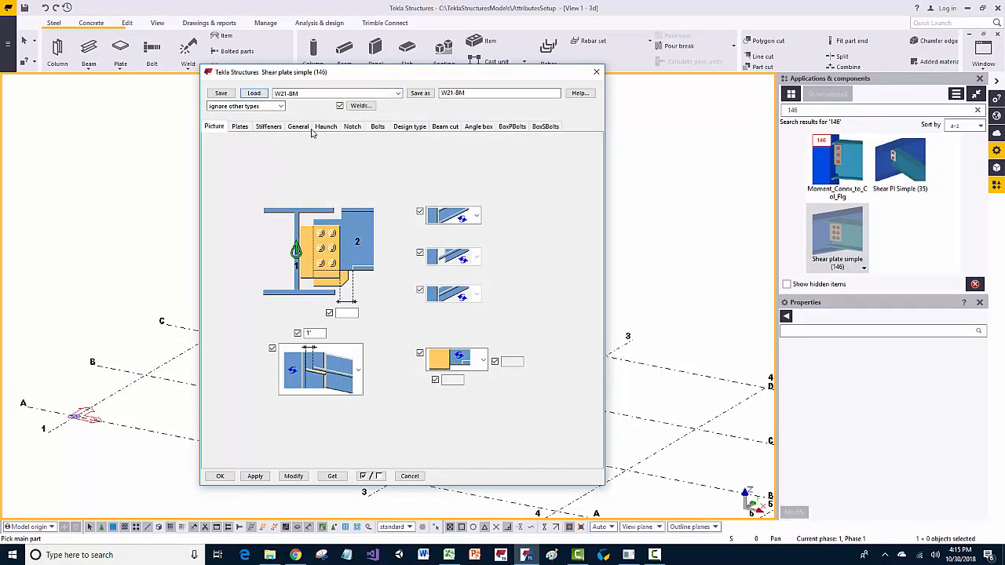
Check the connection code in the general settings of the loaded W21-BM shear plate and close the dialog
{"action": "left_click", "coordinate": [296, 128]}
{"action": "double_click", "coordinate": [362, 214]}
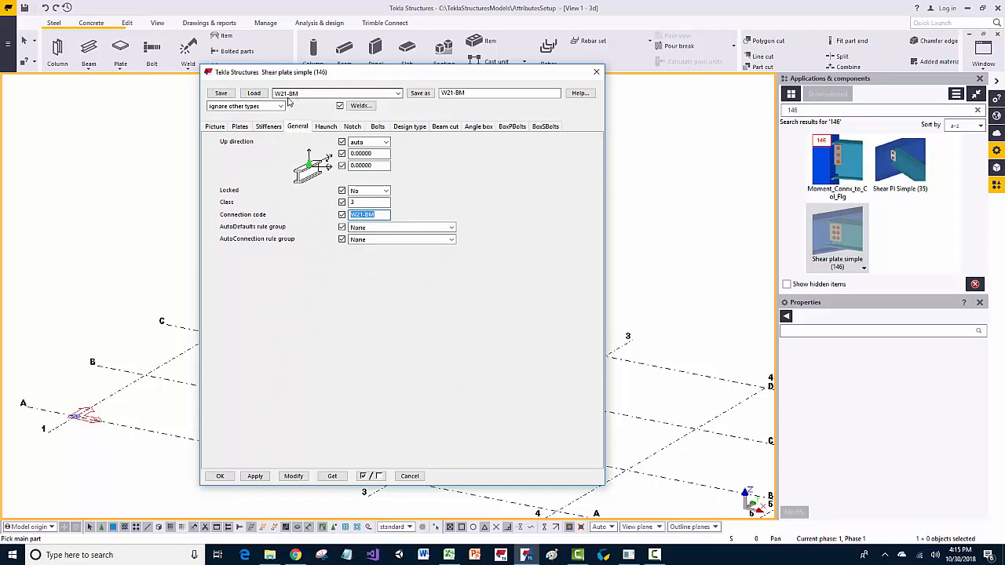
{"action": "left_click", "coordinate": [378, 215]}
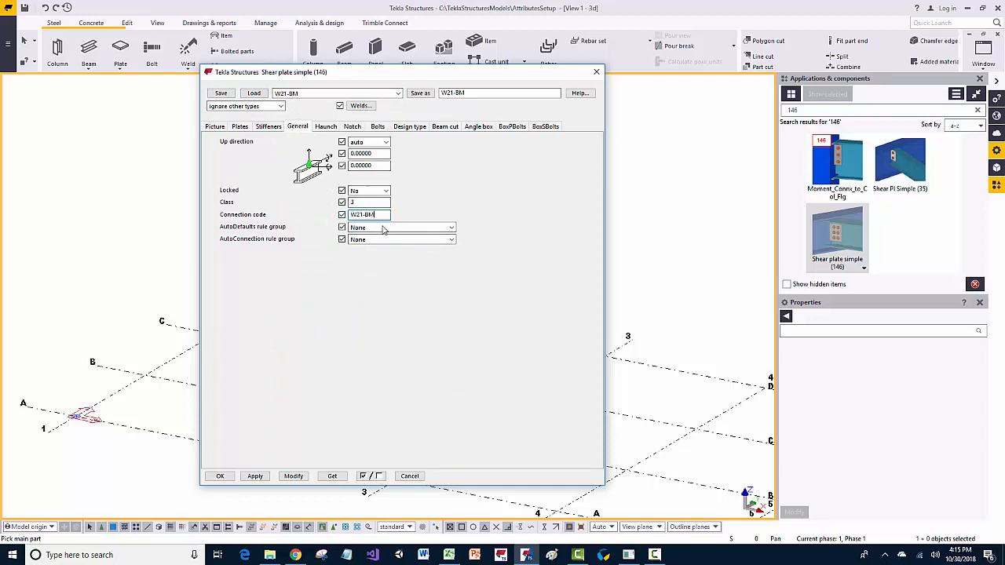
{"action": "left_click", "coordinate": [595, 73]}
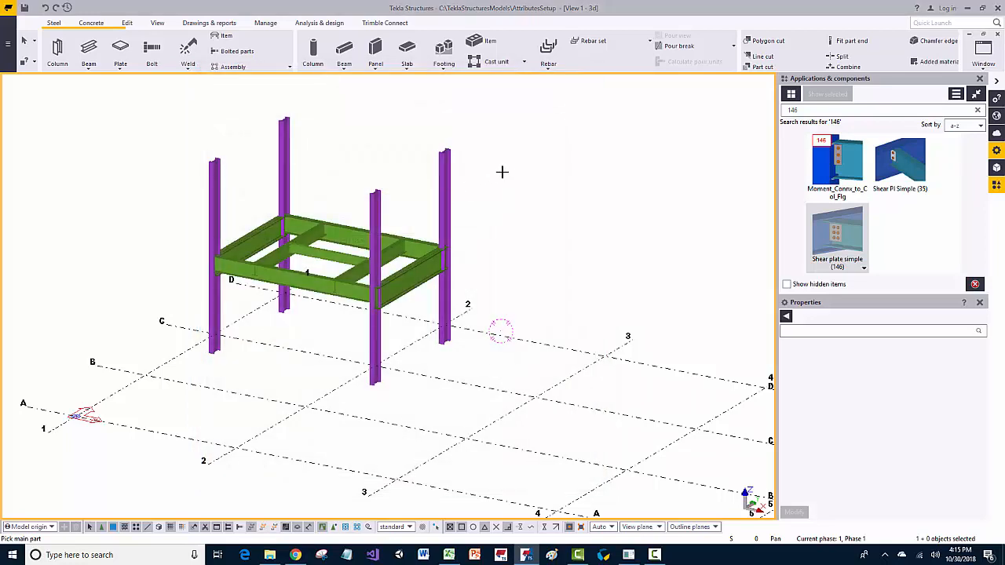
Switch to Excel and examine the first data row's values from New File Name through plate thickness, material, angle size, weld and Stiffeners
{"action": "left_click", "coordinate": [449, 555]}
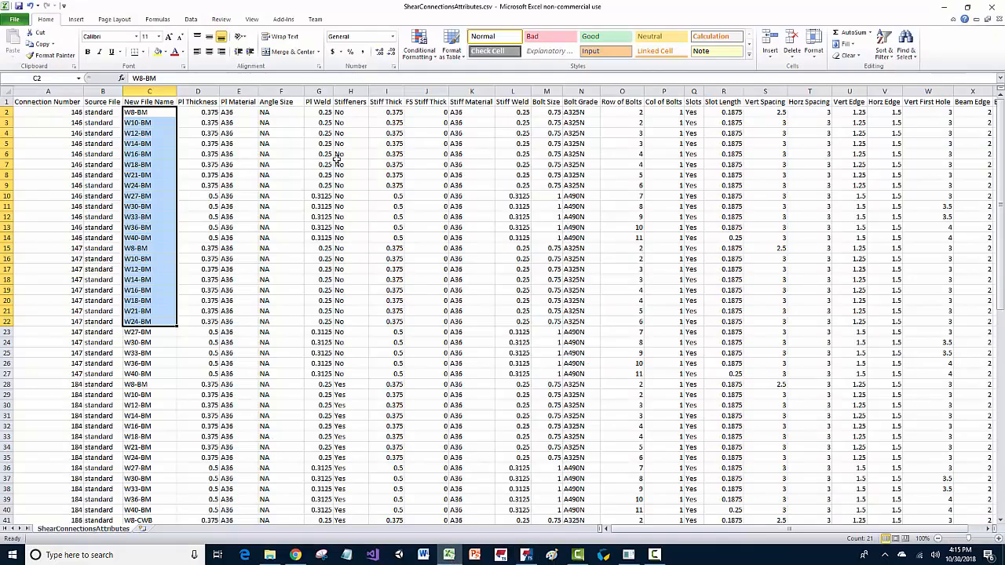
{"action": "left_click", "coordinate": [223, 113]}
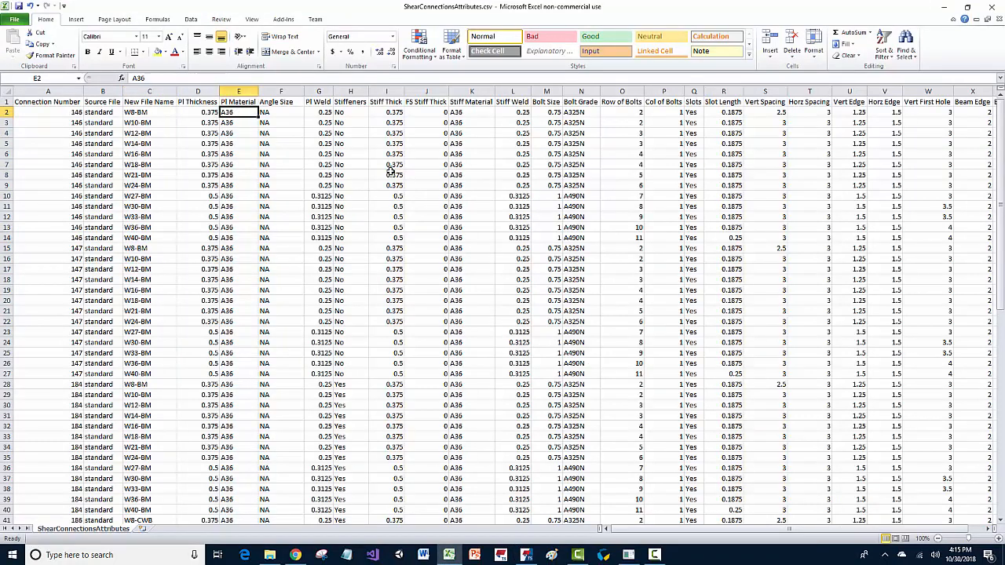
{"action": "key", "text": "Left"}
{"action": "key", "text": "Left"}
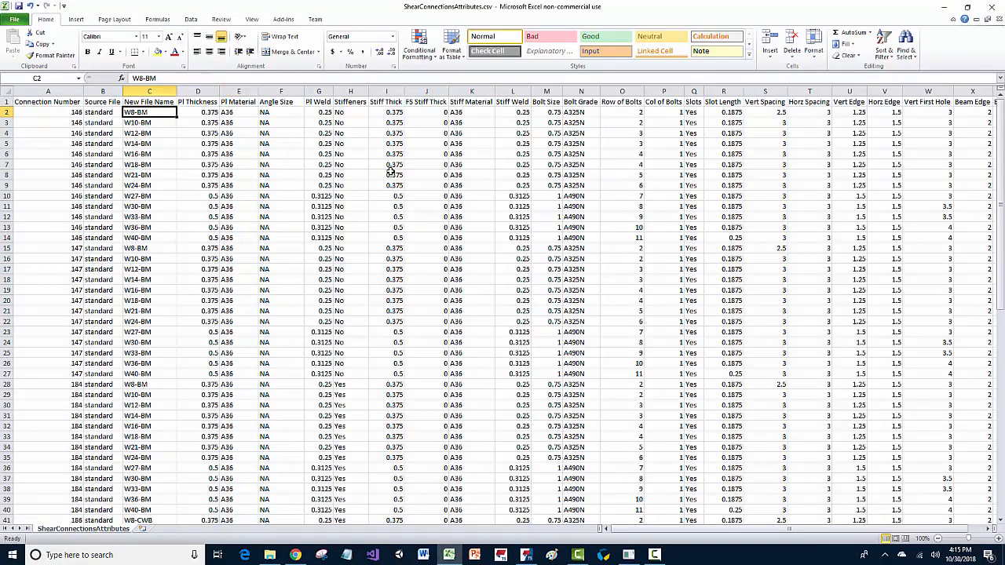
{"action": "key", "text": "Right"}
{"action": "key", "text": "Right"}
{"action": "key", "text": "Left"}
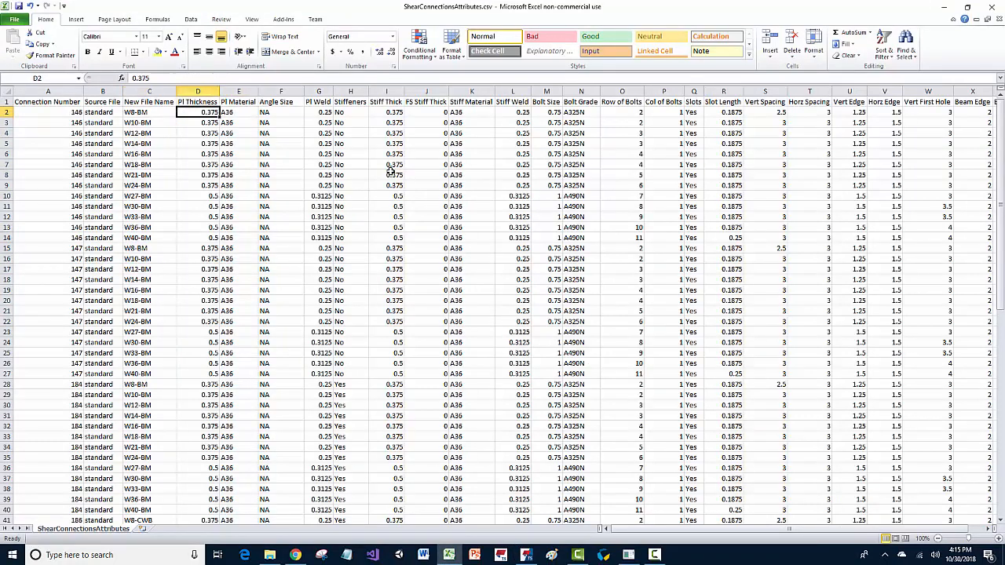
{"action": "key", "text": "Right"}
{"action": "key", "text": "Right"}
{"action": "key", "text": "Right"}
{"action": "key", "text": "Right"}
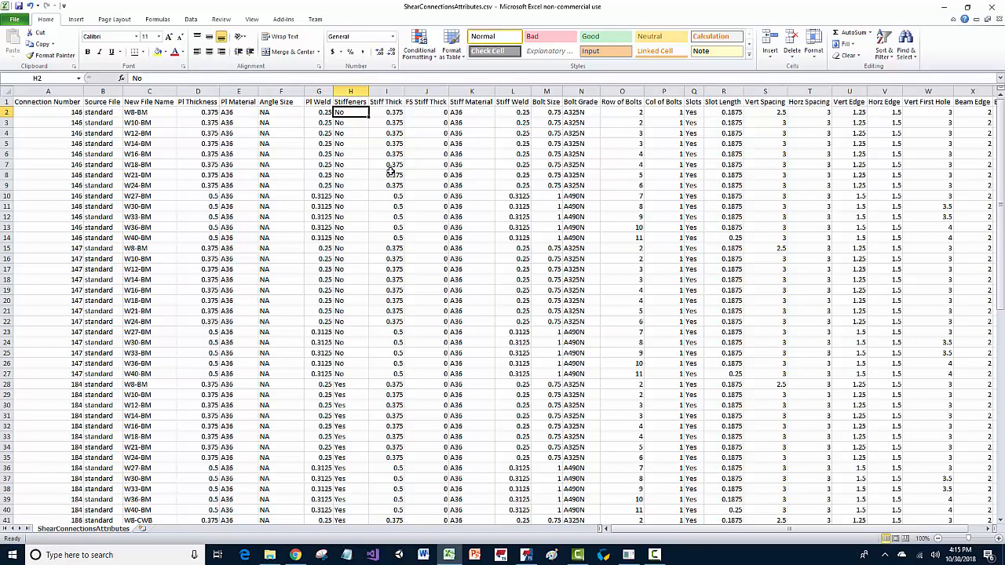
Examine the Stiffeners, Stiff Thick, FS Stiff Thick and Stiff Material values in the first rows of connection 146
{"action": "key", "text": "Down"}
{"action": "key", "text": "Down"}
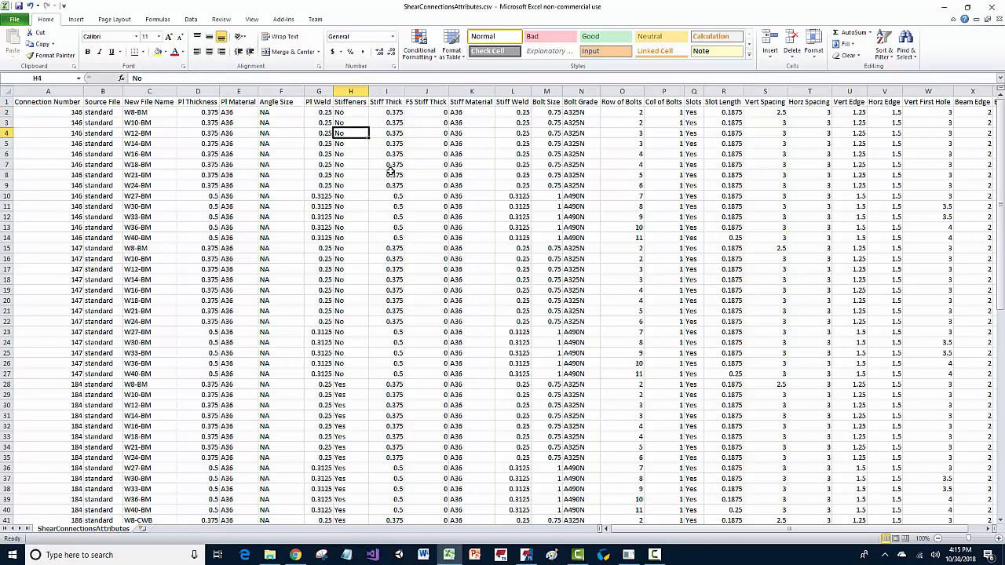
{"action": "key", "text": "Up"}
{"action": "key", "text": "Up"}
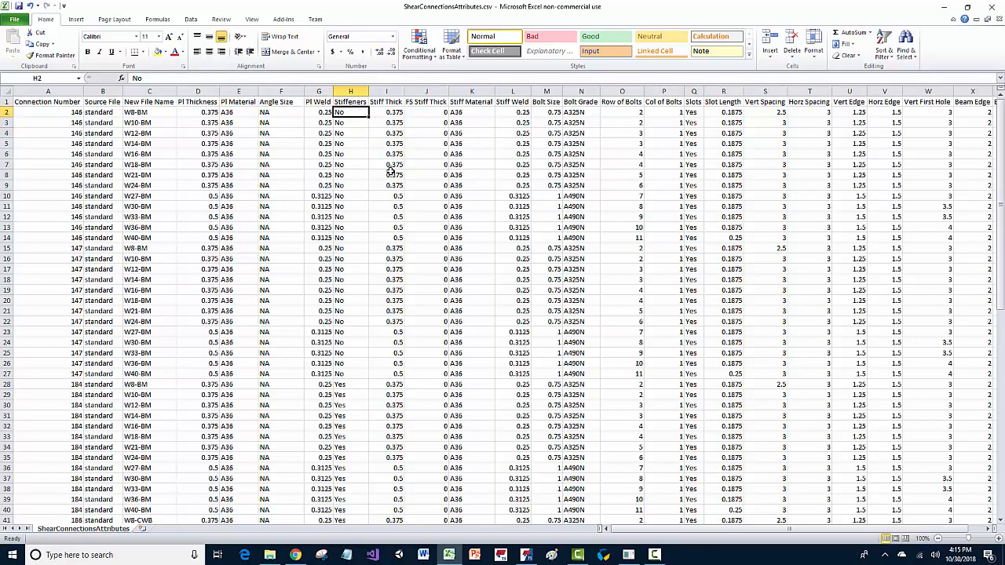
{"action": "key", "text": "Down"}
{"action": "key", "text": "Right"}
{"action": "key", "text": "Up"}
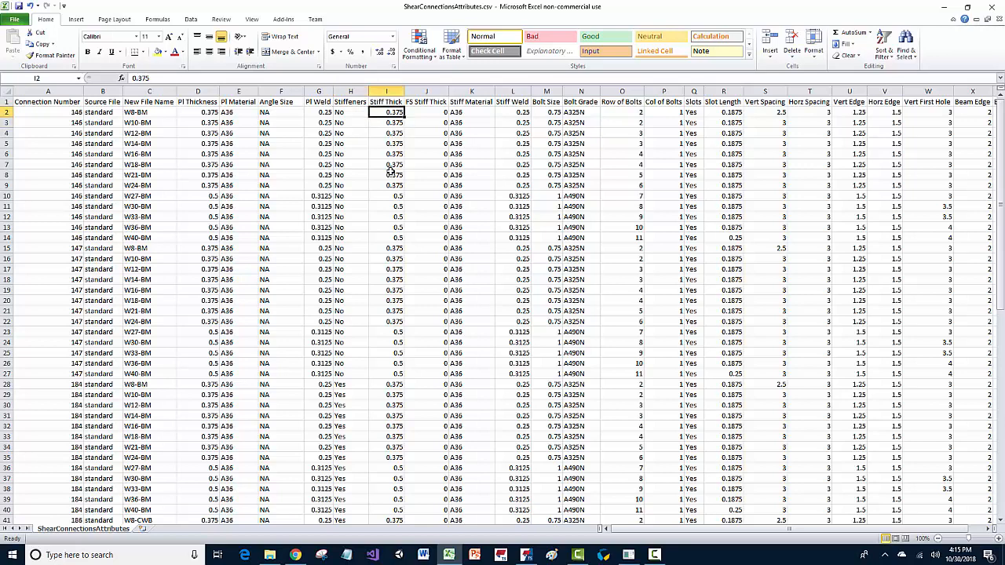
{"action": "key", "text": "Down"}
{"action": "key", "text": "Down"}
{"action": "key", "text": "Down"}
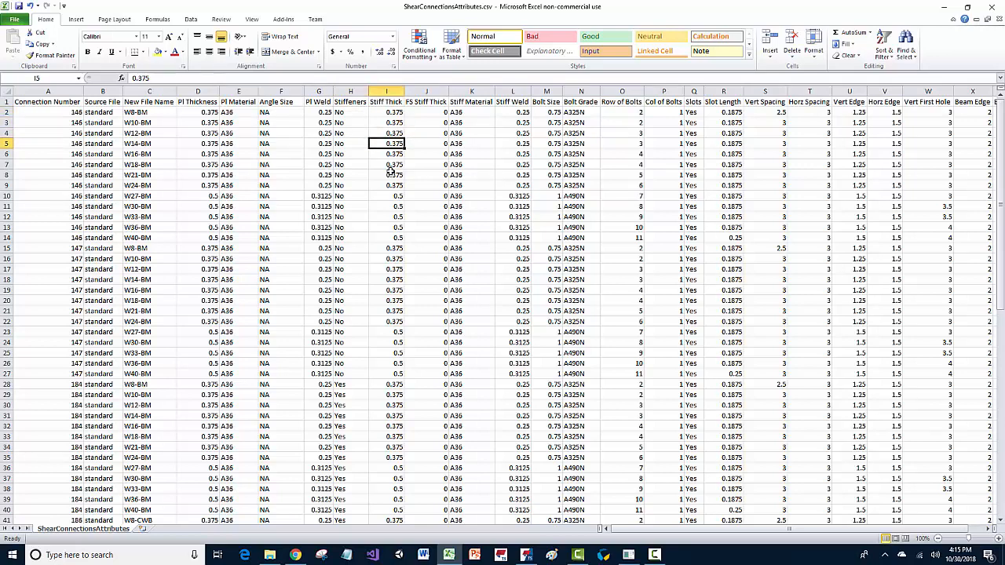
{"action": "key", "text": "Right"}
{"action": "key", "text": "Right"}
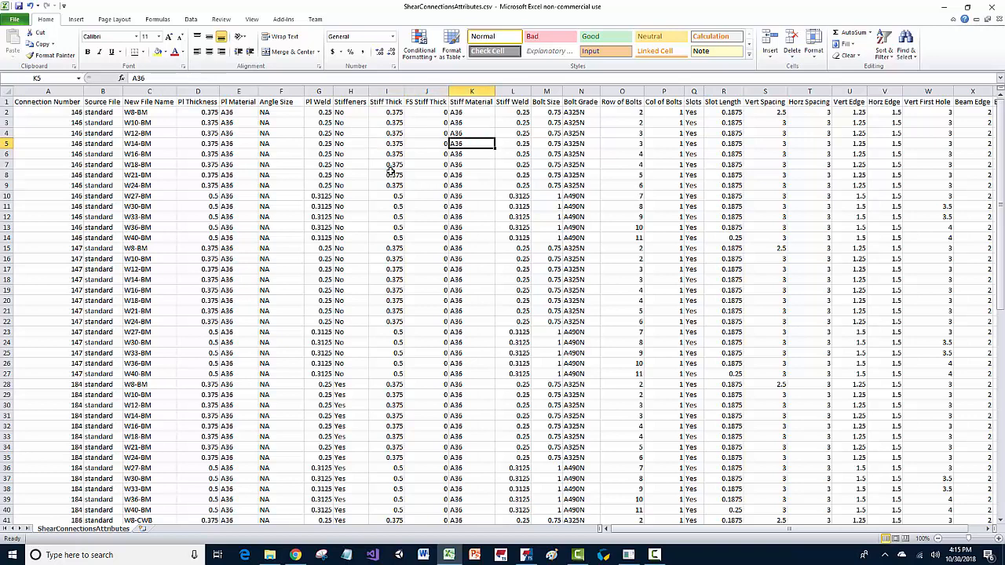
{"action": "key", "text": "Left"}
Compare the FS Stiff Thick column across all connections and highlight the stiffener thickness cells I67:J74 of connection 141
{"action": "scroll", "coordinate": [370, 281], "scroll_direction": "down", "scroll_amount": 9}
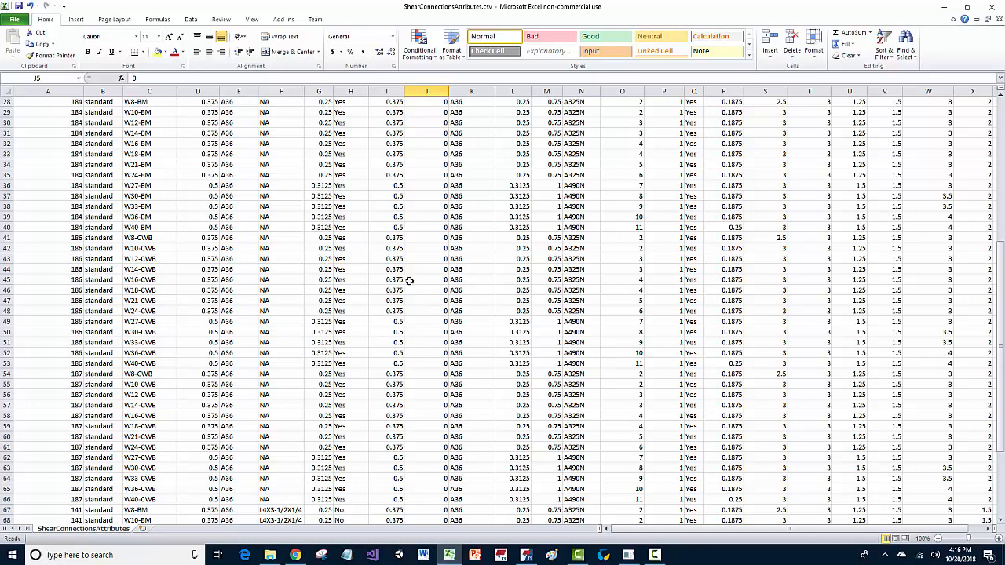
{"action": "scroll", "coordinate": [410, 280], "scroll_direction": "up", "scroll_amount": 9}
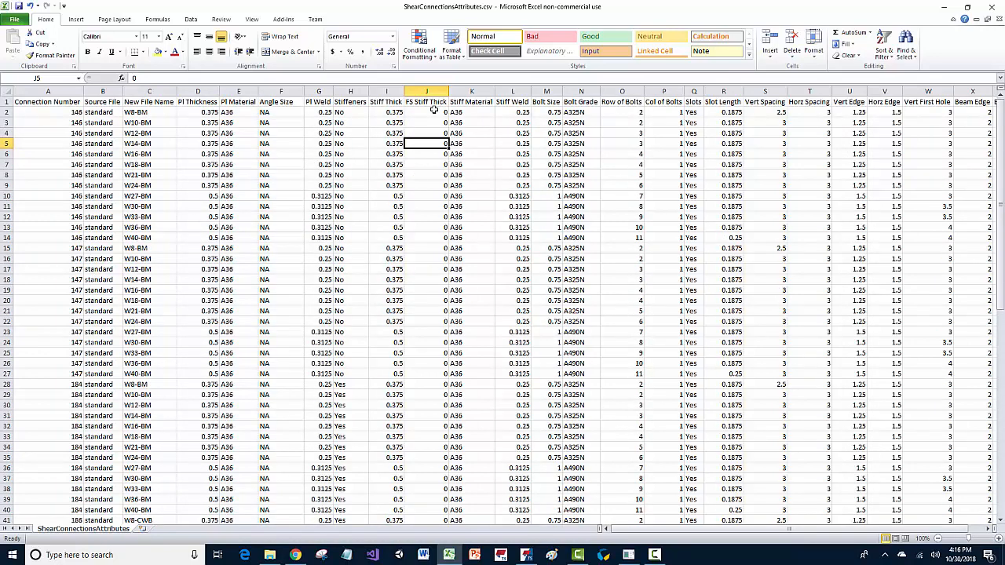
{"action": "scroll", "coordinate": [412, 373], "scroll_direction": "down", "scroll_amount": 15}
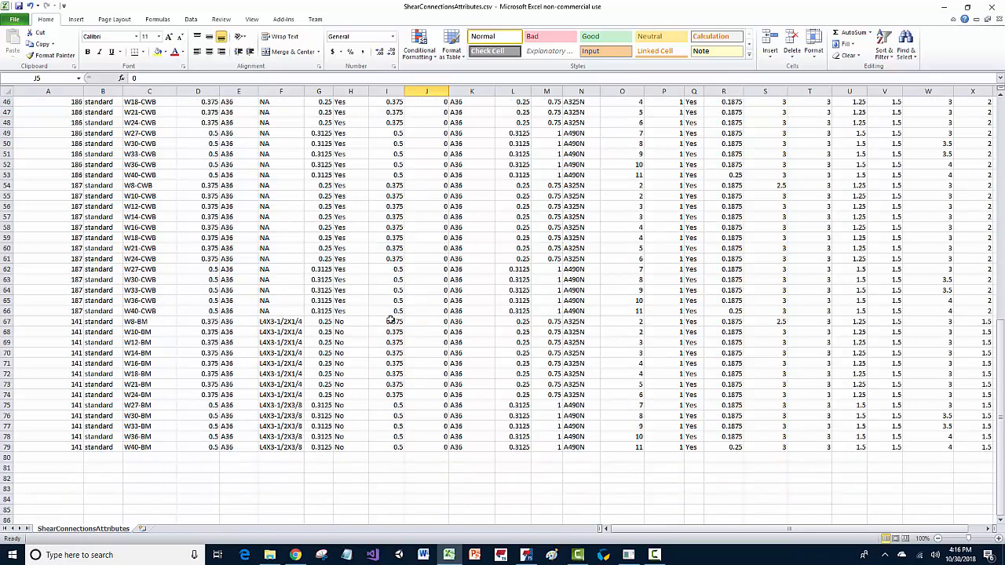
{"action": "left_click_drag", "start_coordinate": [390, 321], "coordinate": [438, 395]}
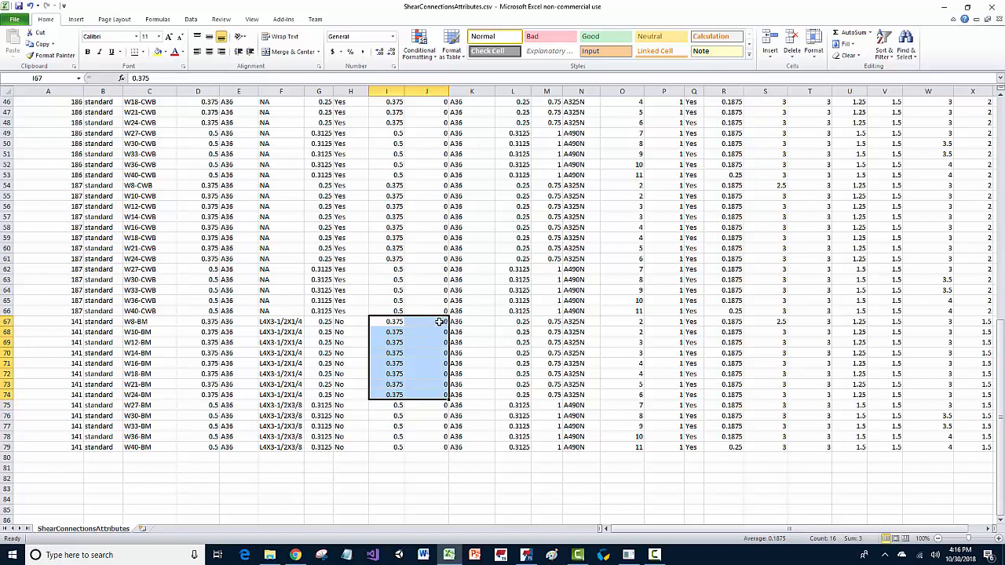
{"action": "left_click", "coordinate": [437, 322]}
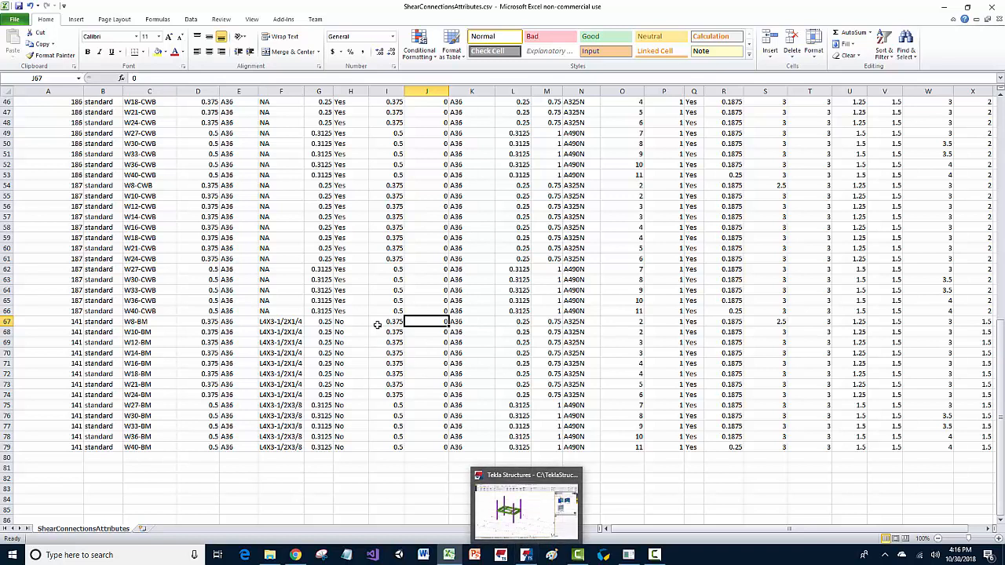
{"action": "scroll", "coordinate": [390, 269], "scroll_direction": "up", "scroll_amount": 3}
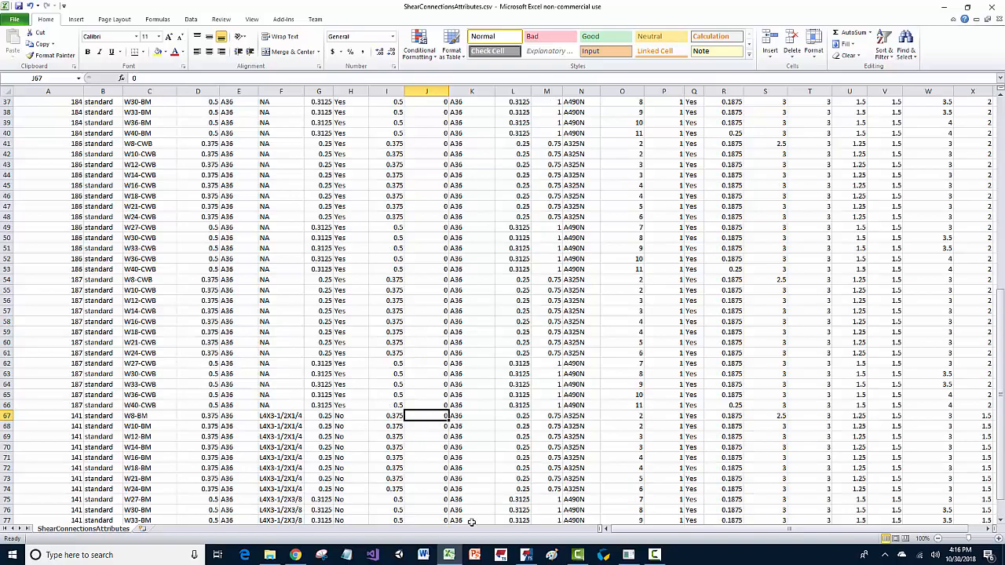
Switch to Tekla Structures, find connection 186, load its W24-CWB attributes and examine the near-side and far-side stiffener thicknesses
{"action": "left_click", "coordinate": [526, 555]}
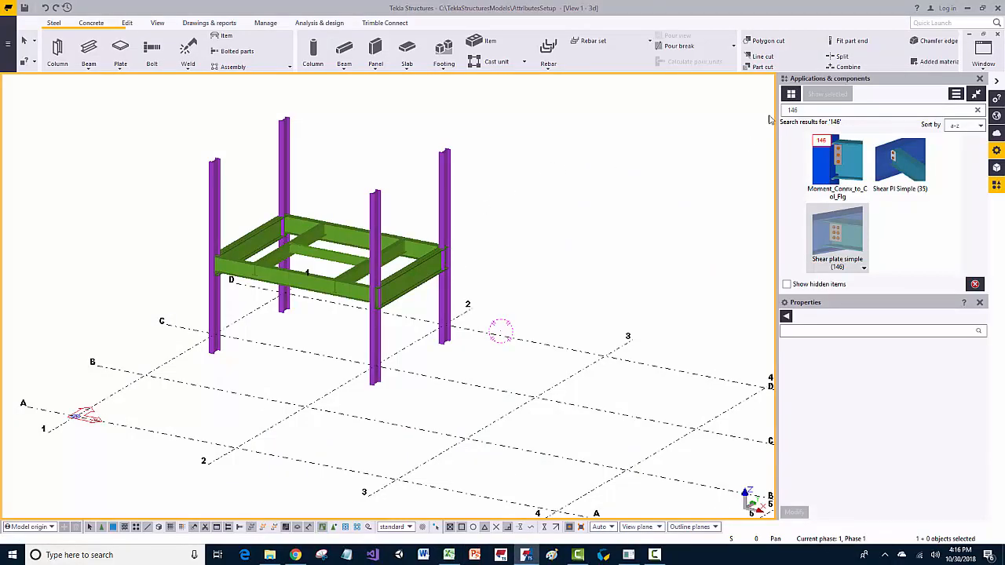
{"action": "double_click", "coordinate": [809, 112]}
{"action": "type", "text": "186"}
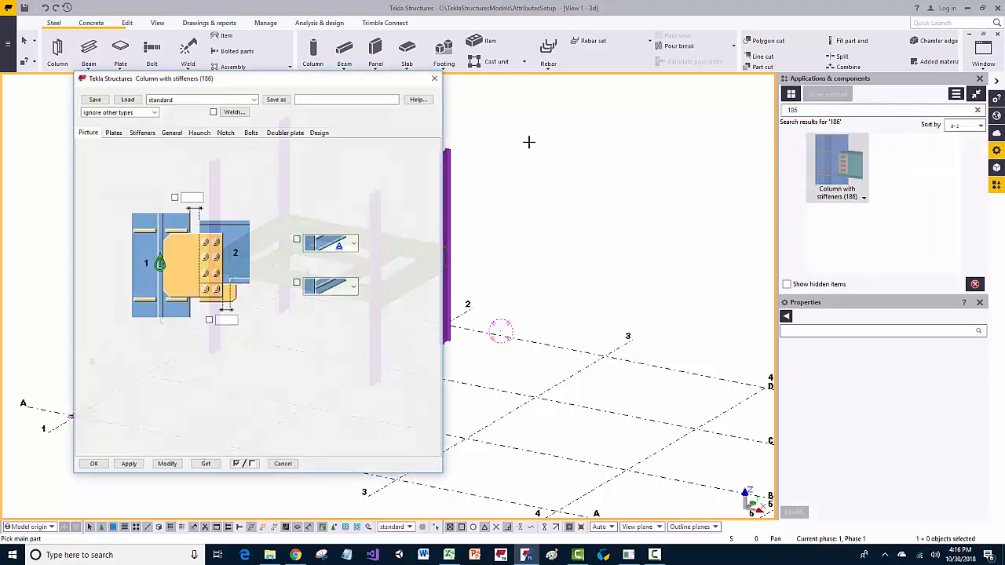
{"action": "left_click", "coordinate": [198, 100]}
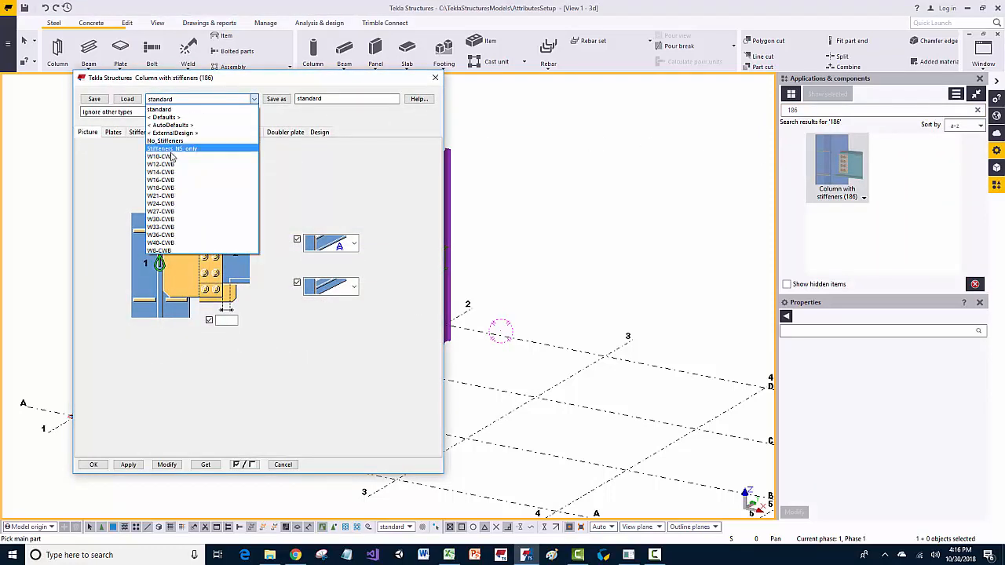
{"action": "left_click", "coordinate": [161, 204]}
{"action": "left_click", "coordinate": [127, 99]}
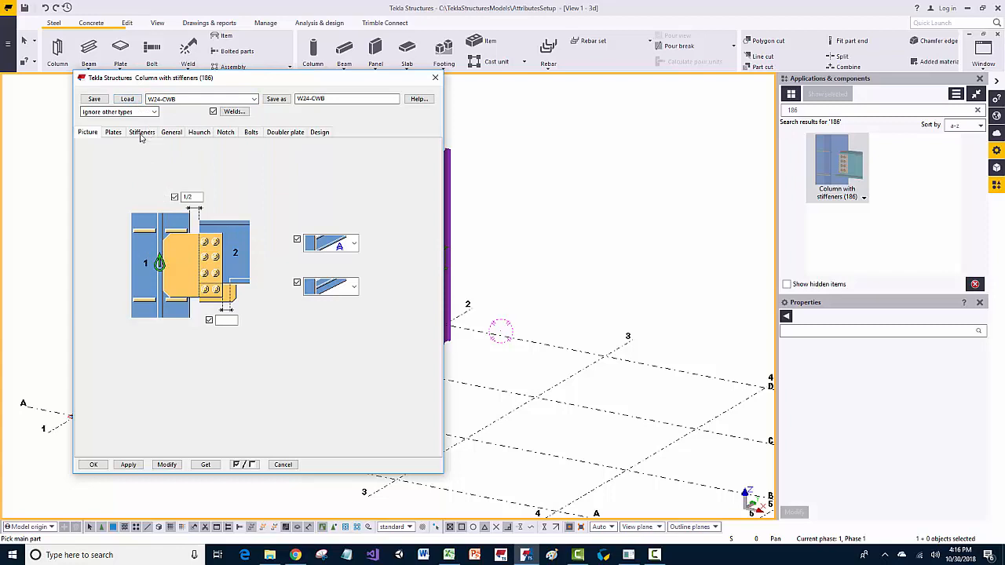
{"action": "left_click", "coordinate": [143, 132]}
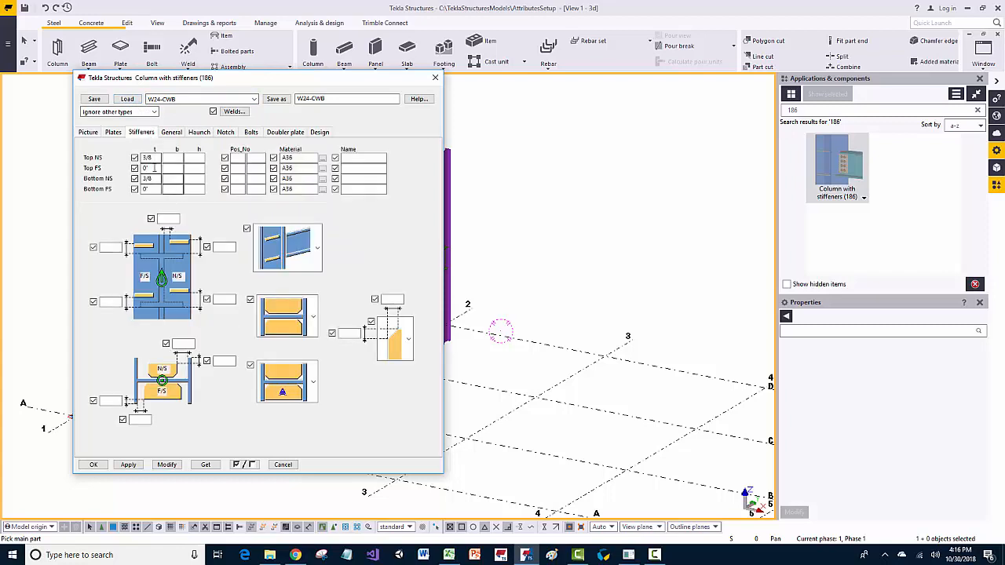
{"action": "mouse_move", "coordinate": [154, 159]}
{"action": "left_mouse_down"}
{"action": "mouse_move", "coordinate": [134, 161]}
{"action": "mouse_move", "coordinate": [141, 169]}
{"action": "left_mouse_up"}
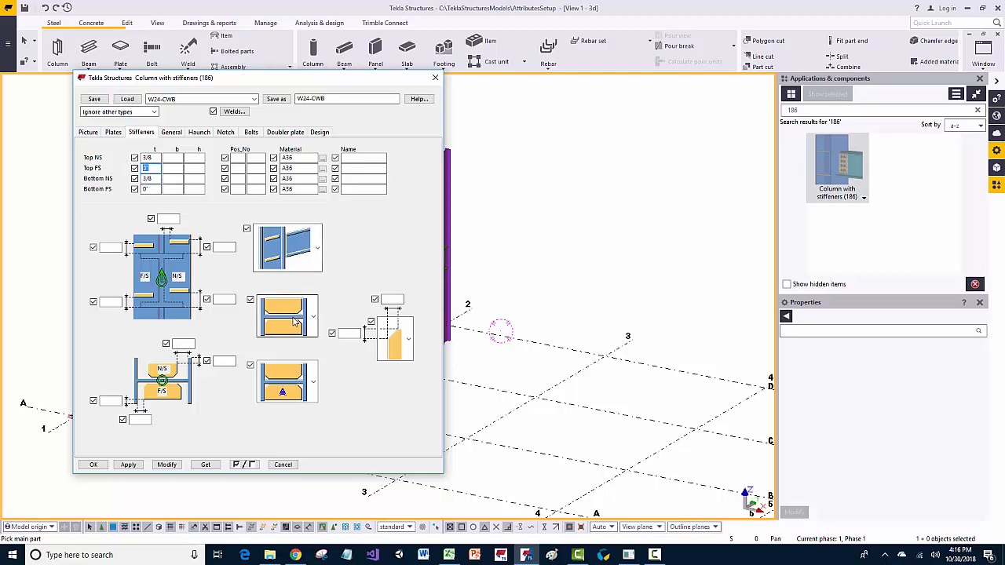
Try the option without stiffeners in the column with stiffeners connection and cancel the dialog
{"action": "left_click", "coordinate": [295, 322]}
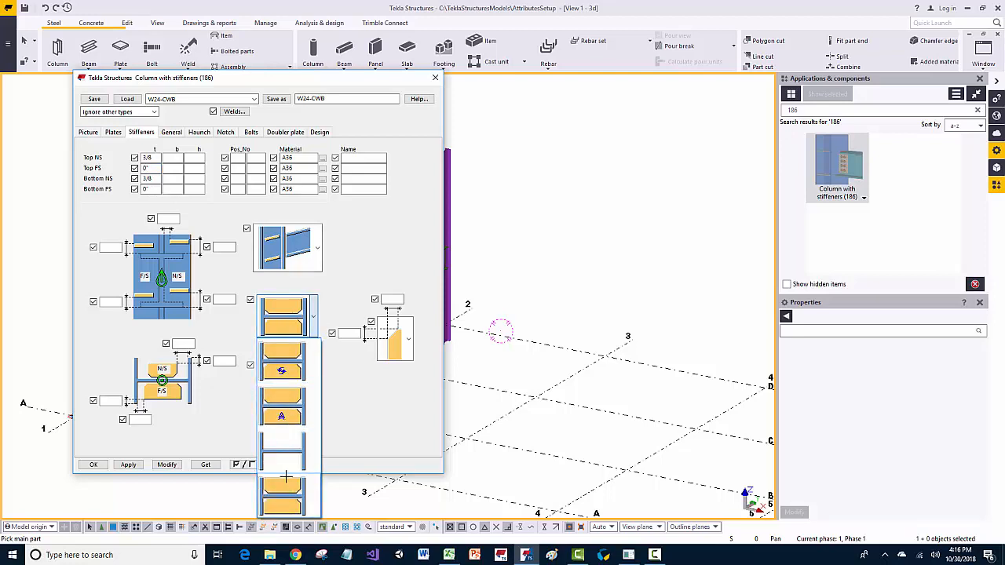
{"action": "left_click", "coordinate": [295, 463]}
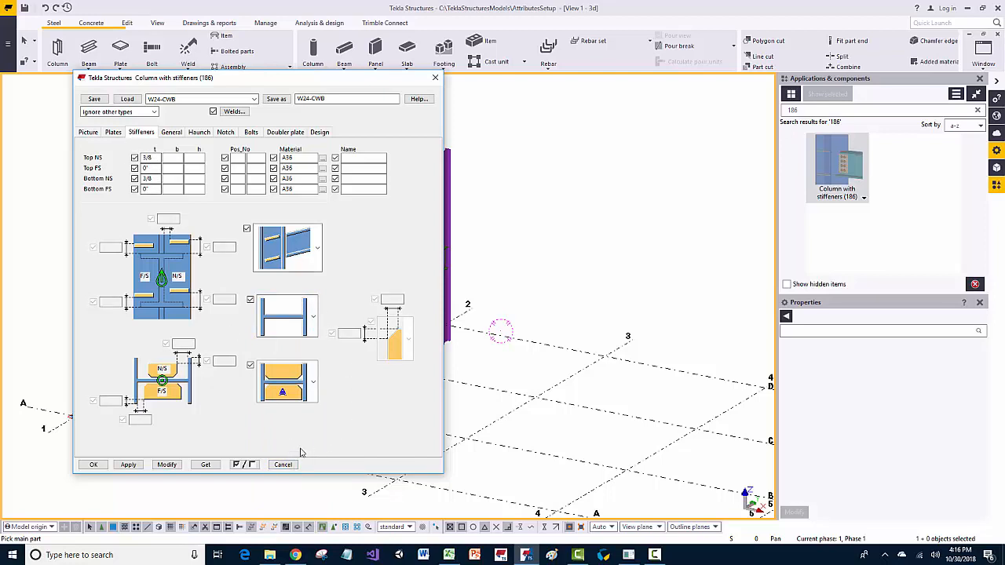
{"action": "left_click", "coordinate": [283, 464]}
{"action": "right_click", "coordinate": [557, 229]}
{"action": "left_click", "coordinate": [557, 228]}
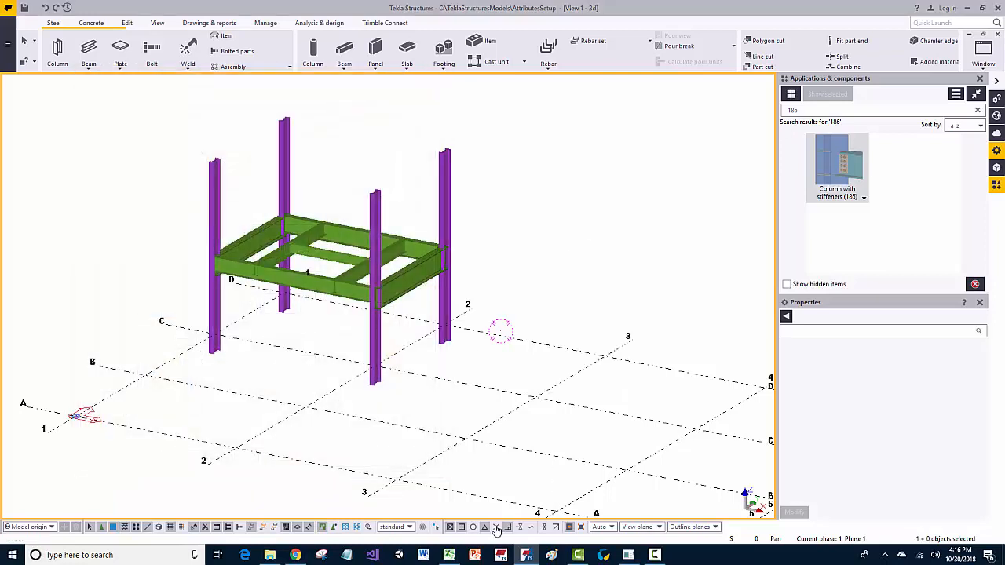
Find connection 147, open the Welded to top flange component and load its W18-BM attributes
{"action": "left_click", "coordinate": [817, 110]}
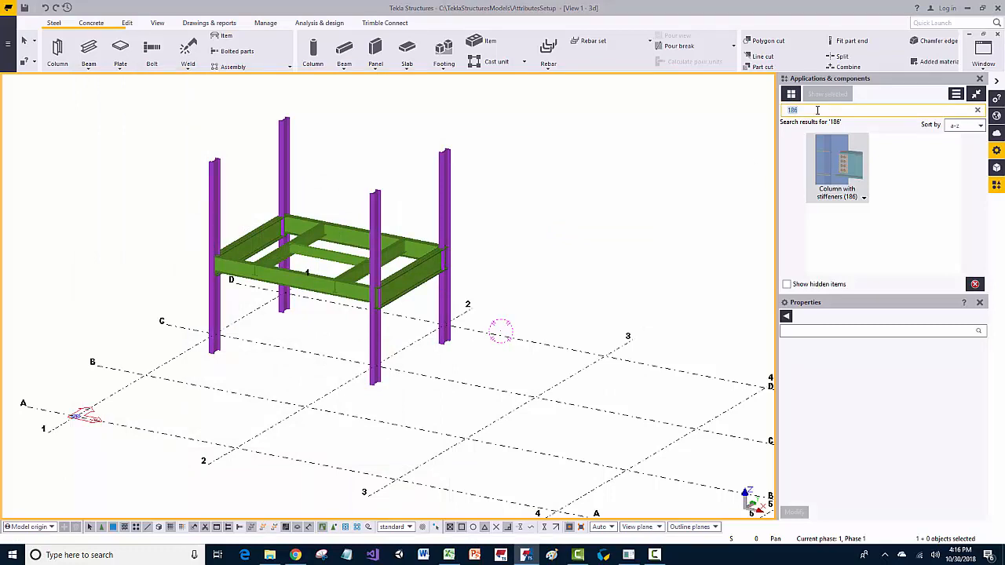
{"action": "type", "text": "1"}
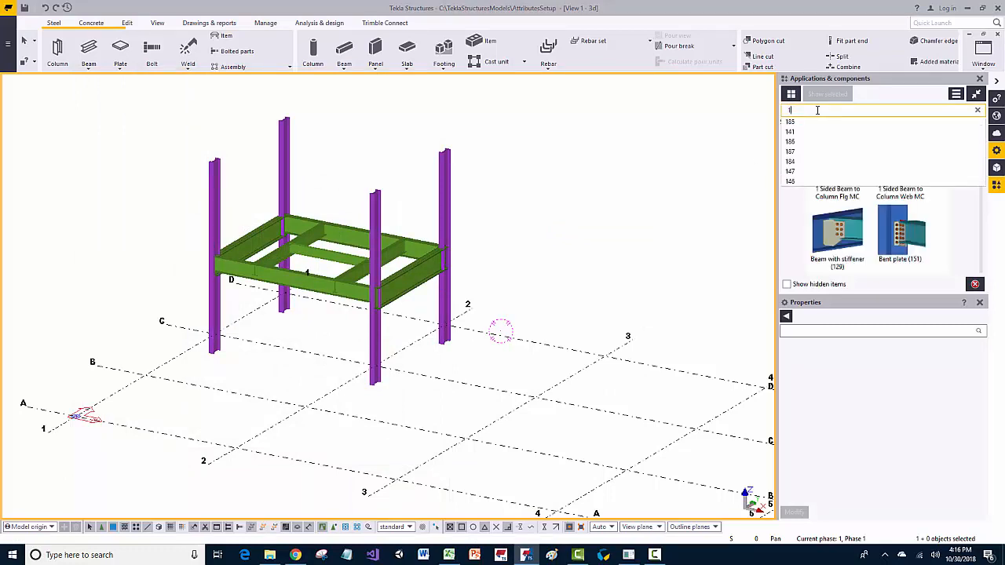
{"action": "type", "text": "47"}
{"action": "double_click", "coordinate": [839, 176]}
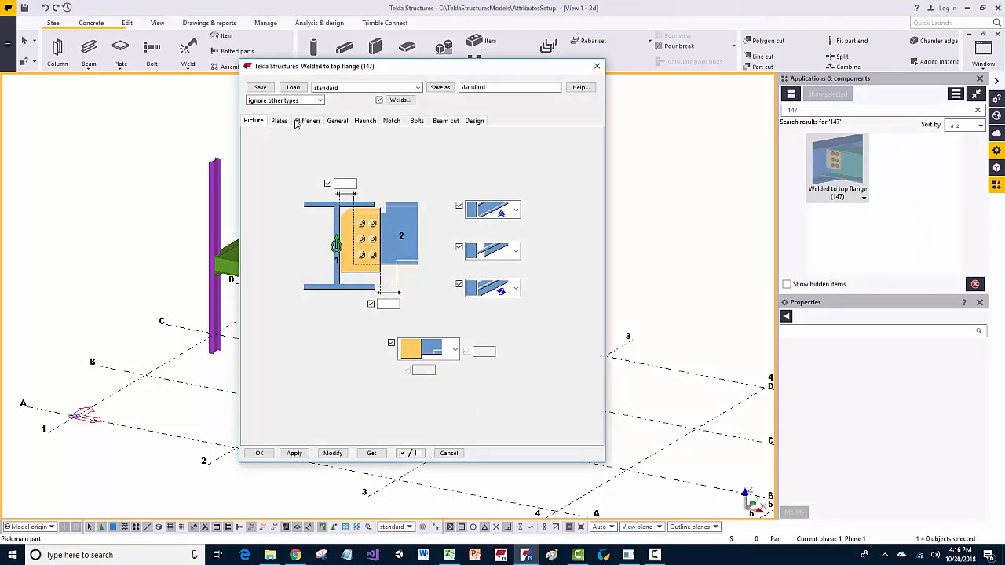
{"action": "left_click", "coordinate": [322, 88]}
{"action": "left_click", "coordinate": [330, 169]}
Check the vertical bolt edge distances of the welded to top flange connection against the spreadsheet and close the dialog
{"action": "left_click", "coordinate": [416, 121]}
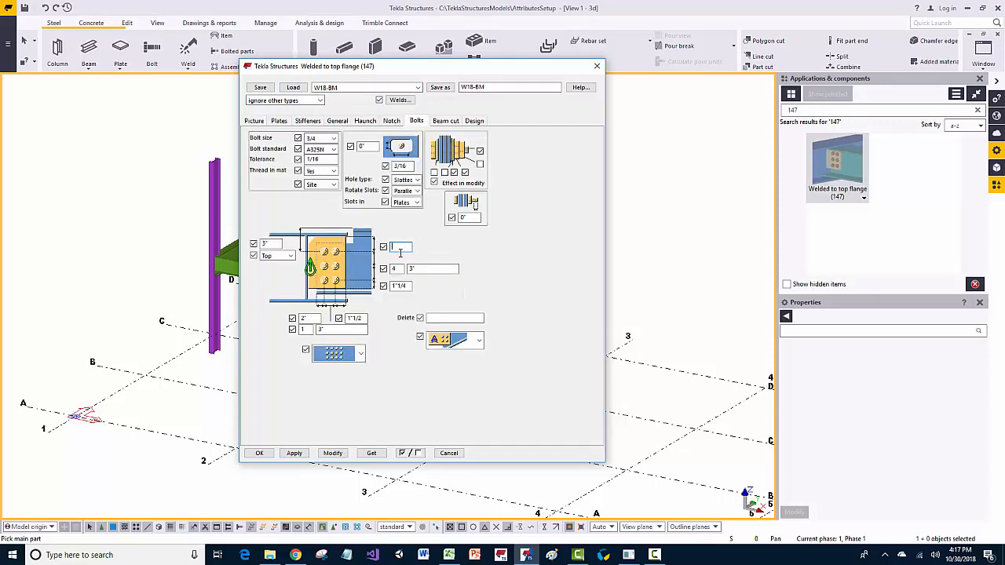
{"action": "left_click", "coordinate": [450, 555]}
{"action": "left_click", "coordinate": [449, 555]}
{"action": "left_click_drag", "start_coordinate": [410, 286], "coordinate": [366, 286]}
{"action": "left_click", "coordinate": [596, 66]}
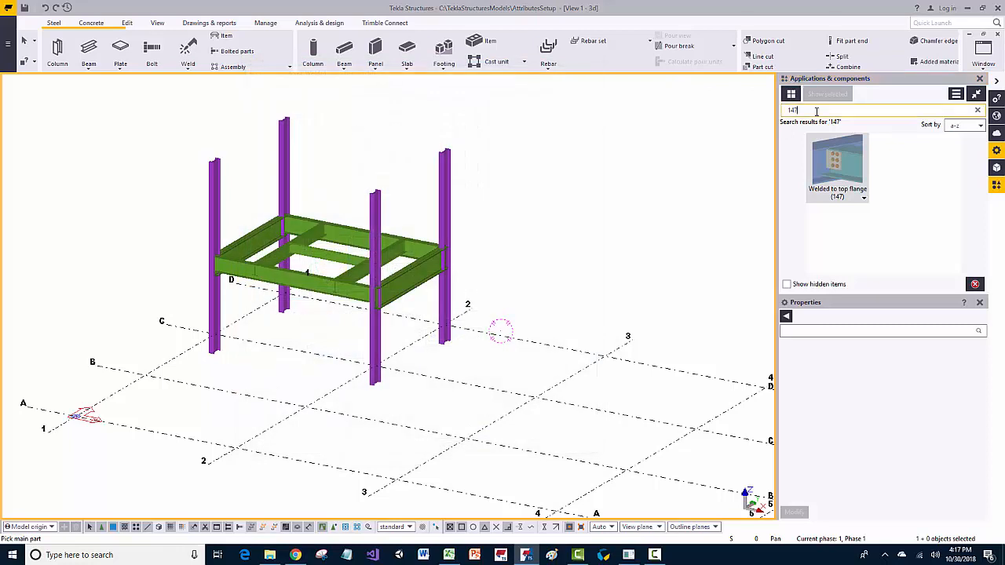
Find connection 184, open the Full depth component and load its W21-BM attributes
{"action": "type", "text": "184"}
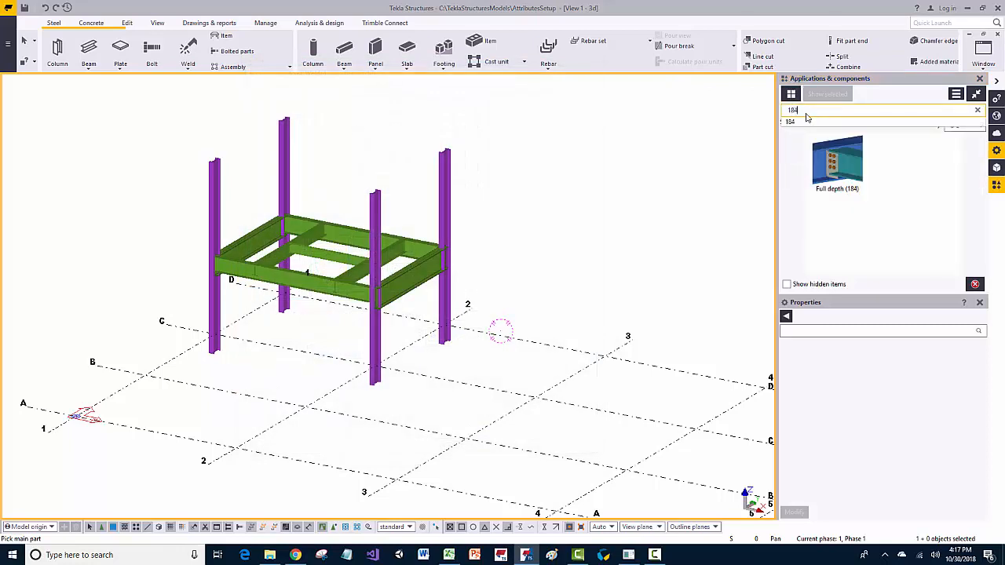
{"action": "double_click", "coordinate": [811, 179]}
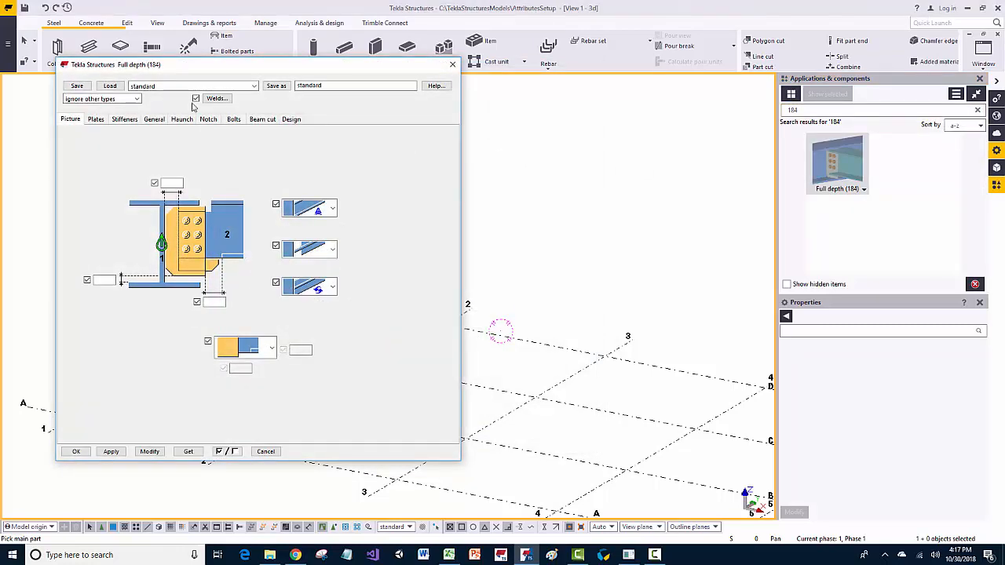
{"action": "left_click", "coordinate": [178, 86]}
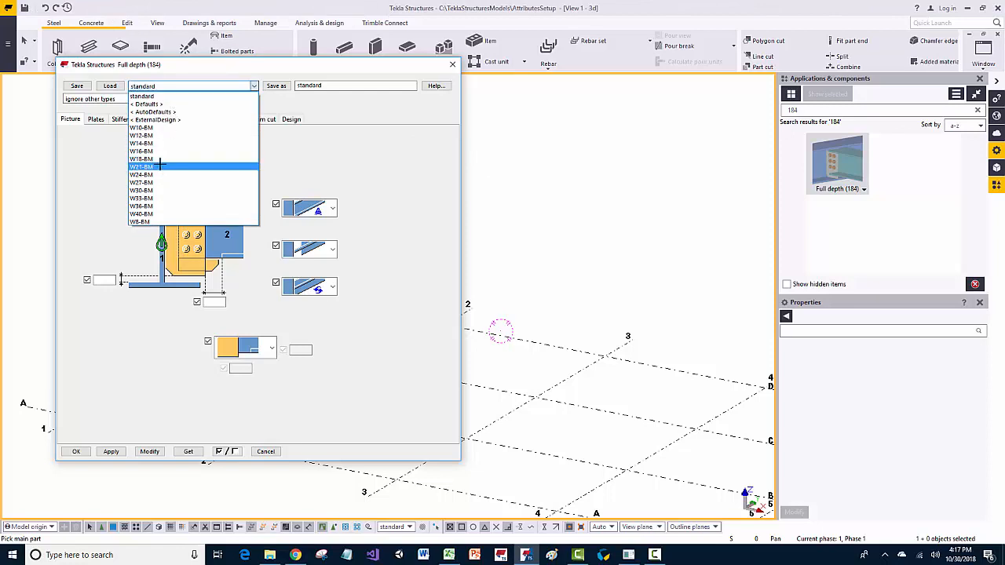
{"action": "left_click", "coordinate": [134, 166]}
{"action": "left_click", "coordinate": [111, 87]}
Examine the bolt settings and weld sizes of the full depth connection and close the weld dialog
{"action": "left_click", "coordinate": [208, 119]}
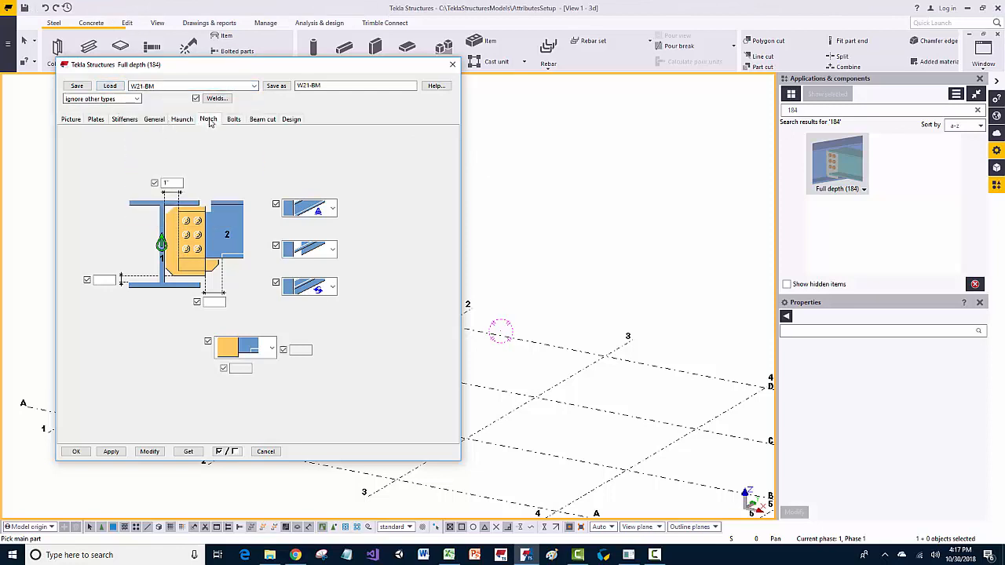
{"action": "left_click", "coordinate": [232, 120]}
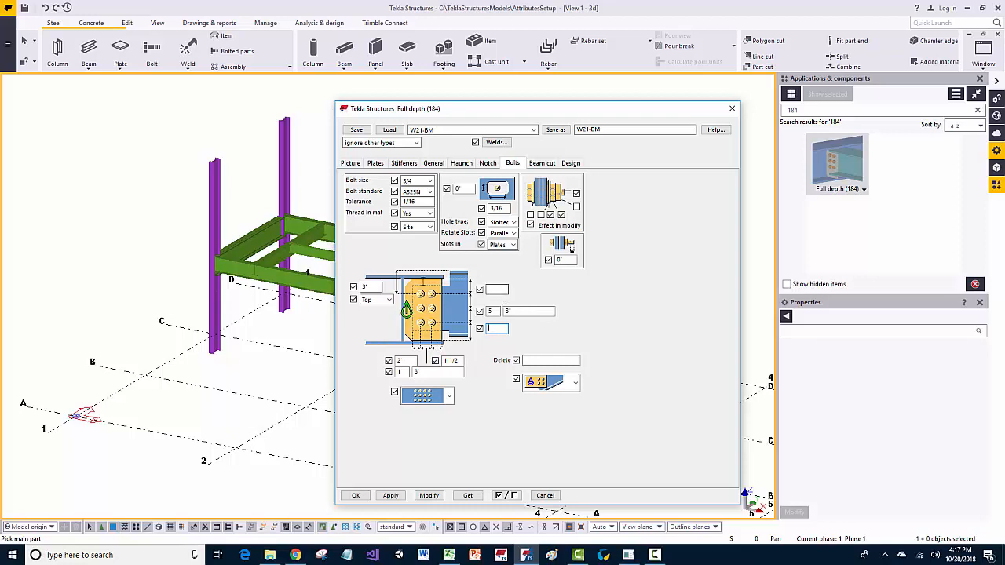
{"action": "left_click", "coordinate": [496, 142]}
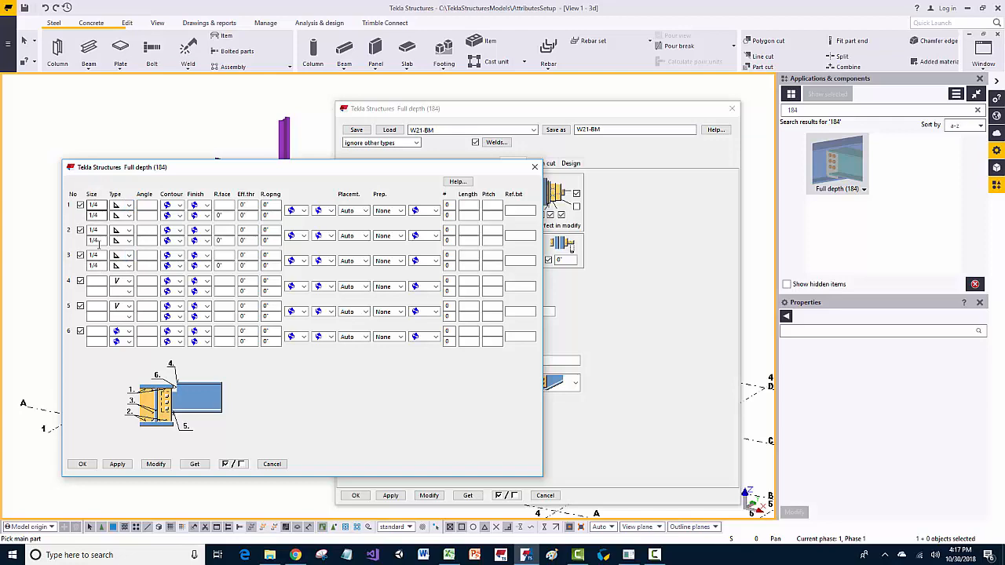
{"action": "left_click", "coordinate": [533, 167]}
{"action": "right_click", "coordinate": [190, 120]}
{"action": "left_click", "coordinate": [224, 127]}
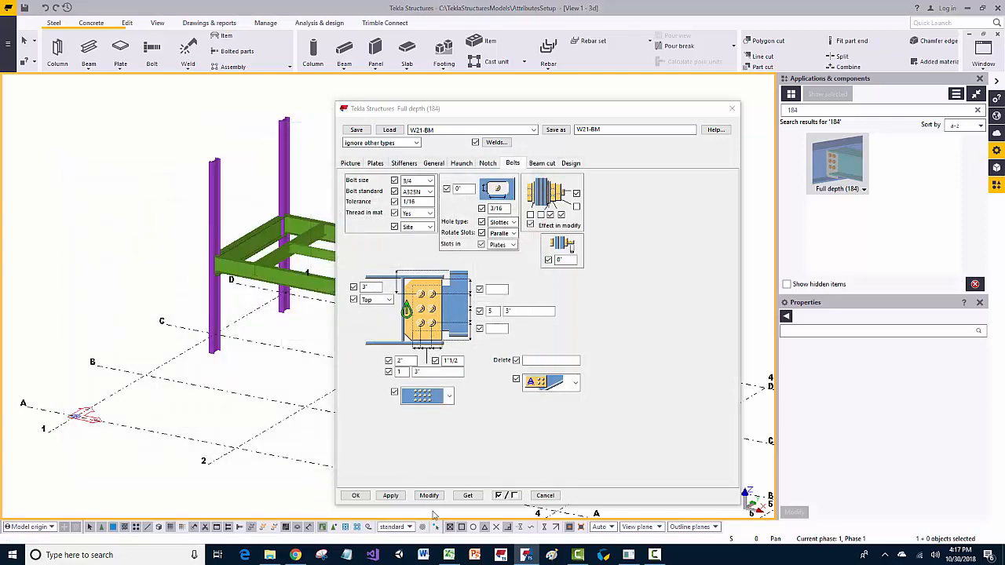
Switch to Excel and compare the Angle Size column across the connections, highlighting cells F67:F79 of connection 141
{"action": "left_click", "coordinate": [448, 555]}
{"action": "scroll", "coordinate": [199, 189], "scroll_direction": "up", "scroll_amount": 12}
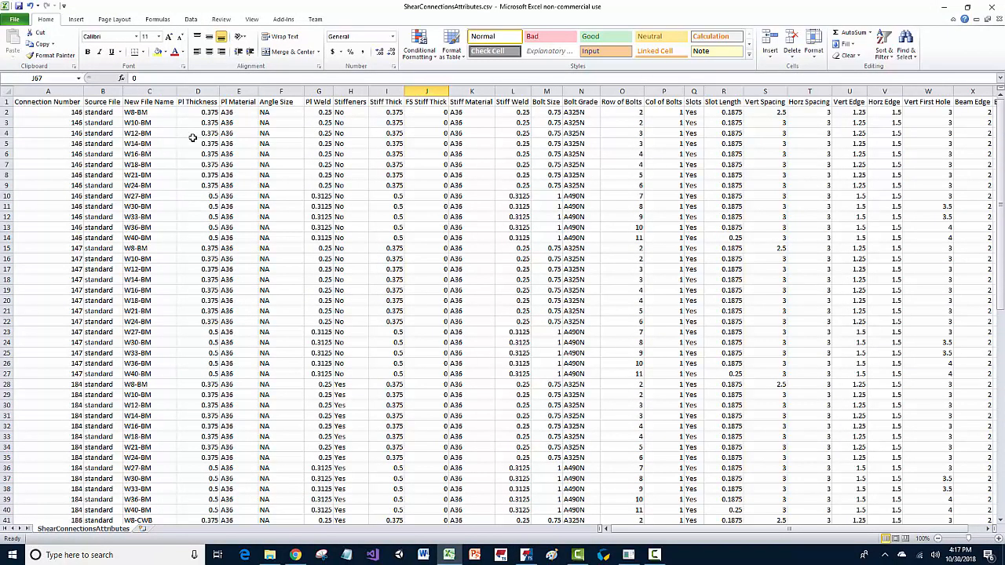
{"action": "left_click_drag", "start_coordinate": [270, 112], "coordinate": [298, 297]}
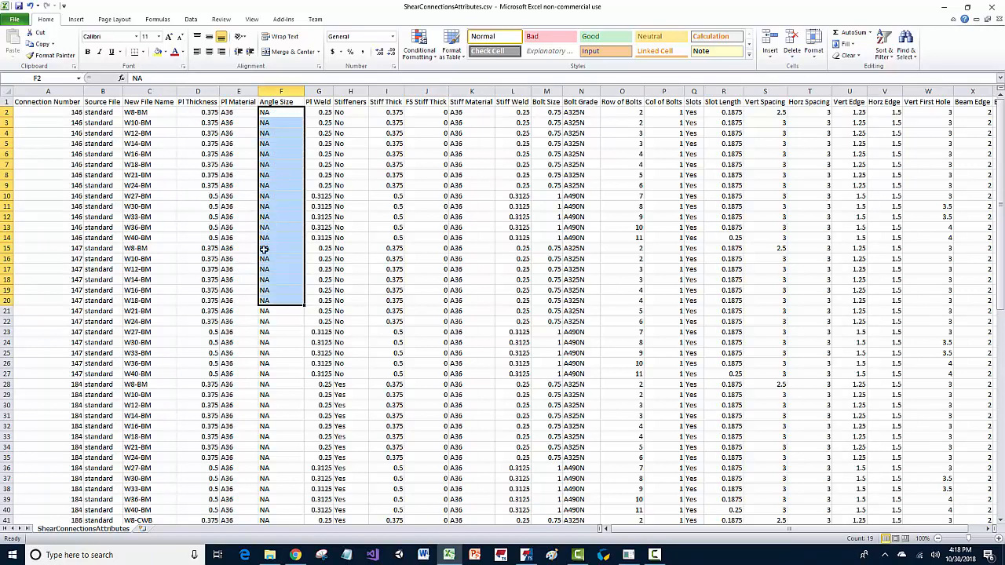
{"action": "scroll", "coordinate": [267, 259], "scroll_direction": "down", "scroll_amount": 15}
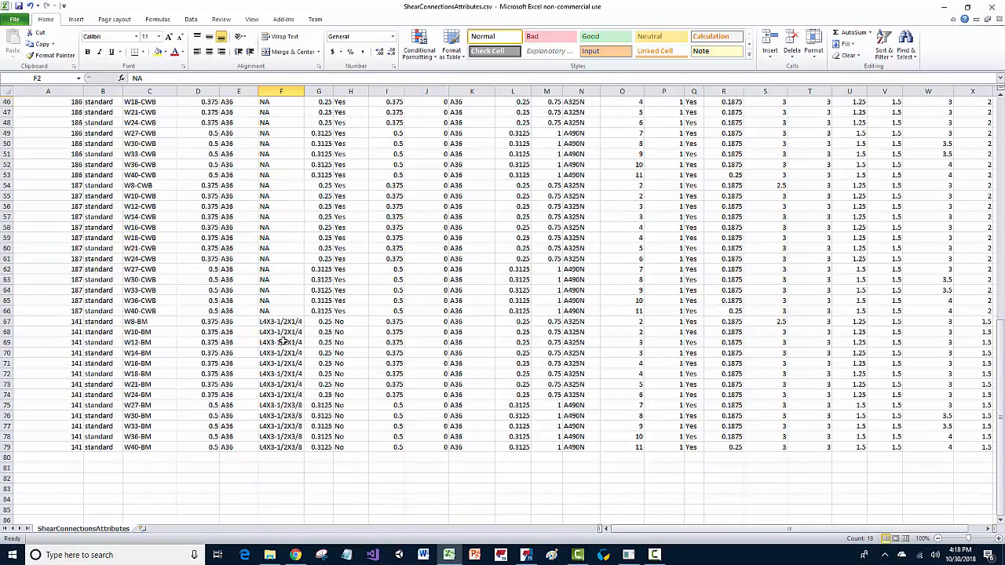
{"action": "left_click", "coordinate": [284, 322]}
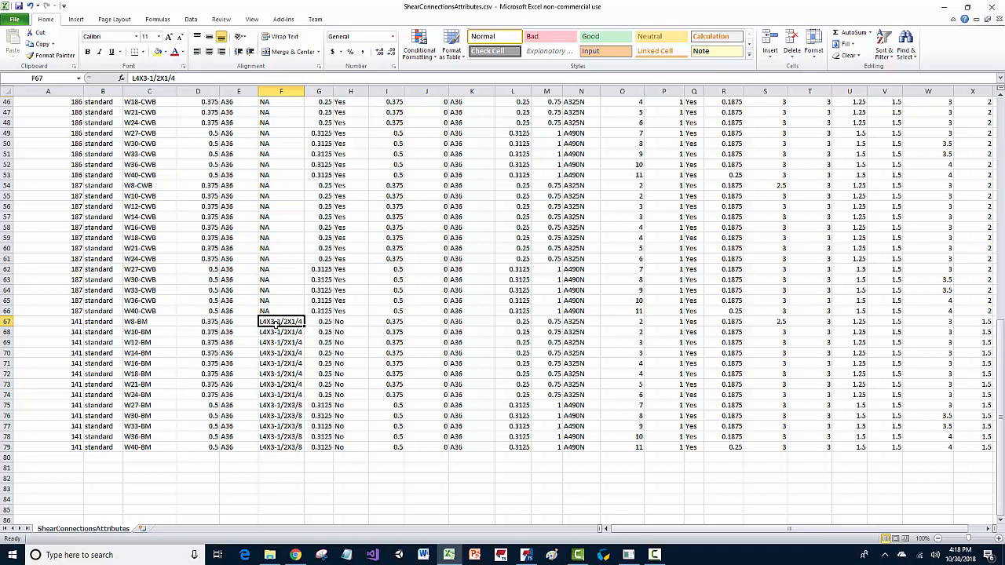
{"action": "left_click_drag", "start_coordinate": [276, 323], "coordinate": [273, 446]}
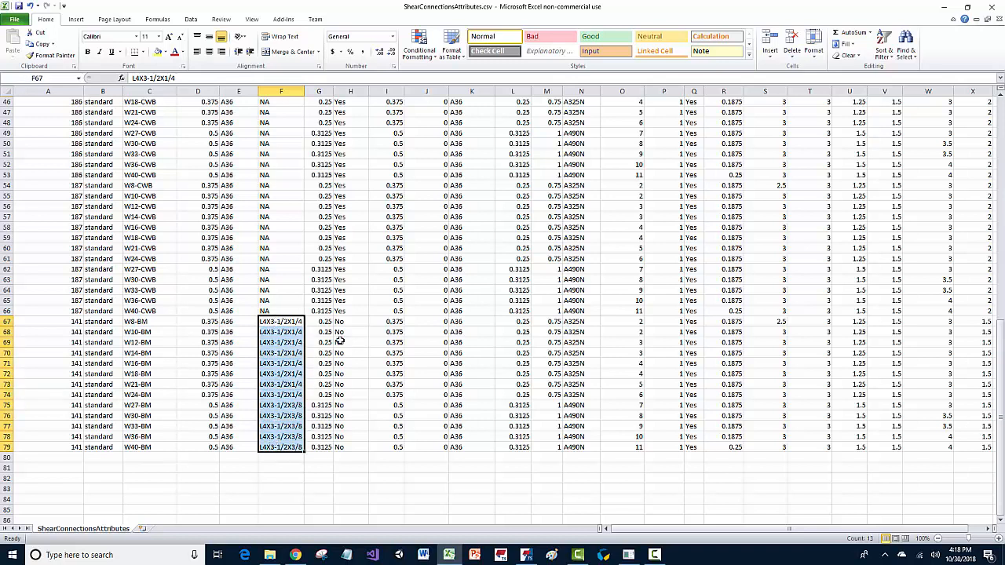
Examine the Pl Weld column from its header down through all the connections
{"action": "scroll", "coordinate": [317, 322], "scroll_direction": "up", "scroll_amount": 15}
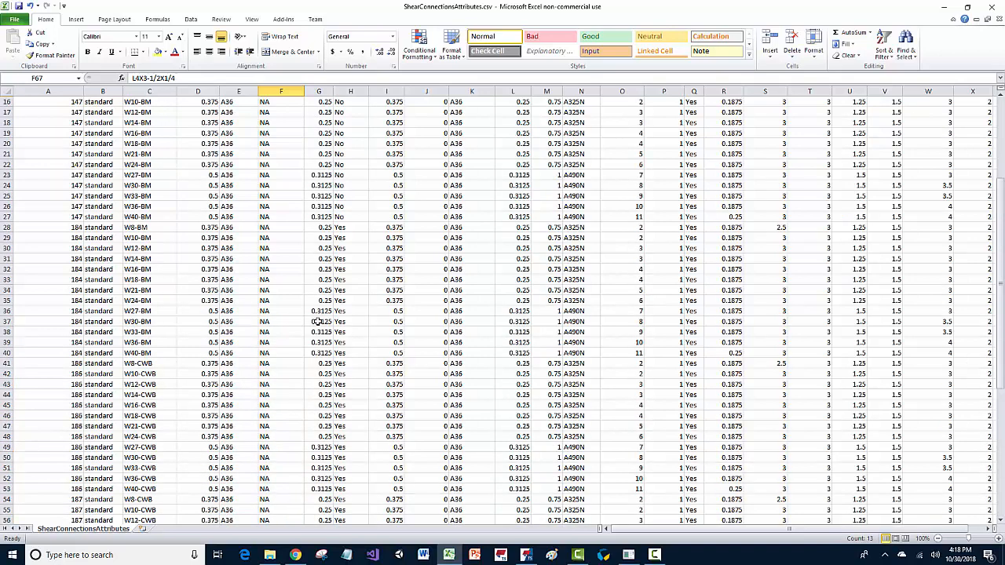
{"action": "left_click", "coordinate": [320, 103]}
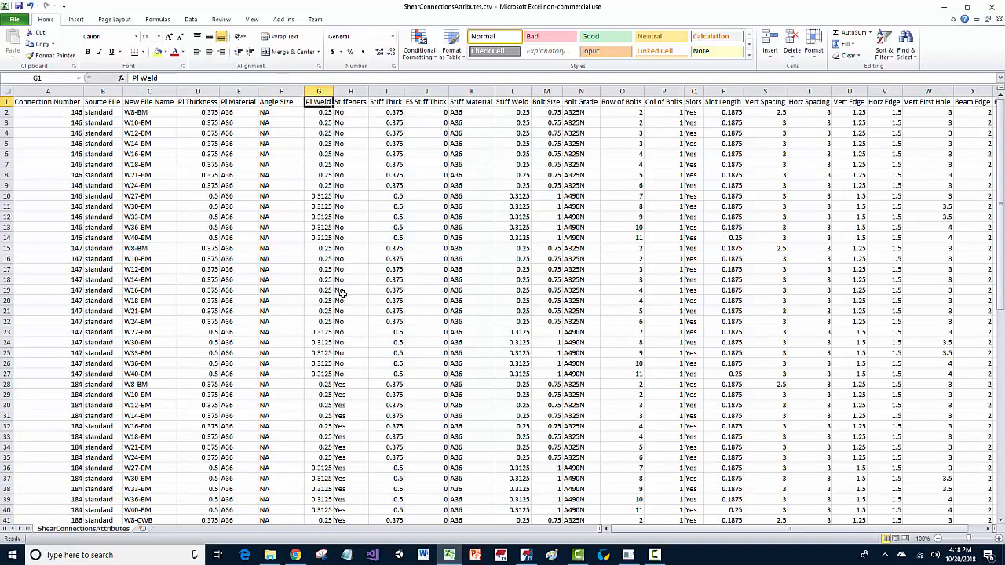
{"action": "scroll", "coordinate": [343, 302], "scroll_direction": "down", "scroll_amount": 14}
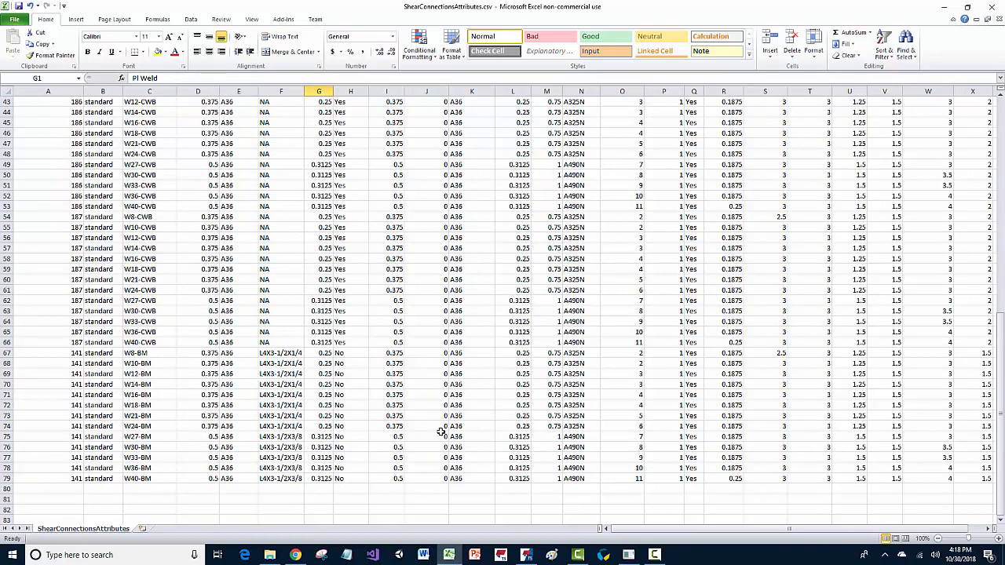
Switch to Tekla Structures and check the slot length in the full depth connection's bolt settings
{"action": "left_click", "coordinate": [526, 555]}
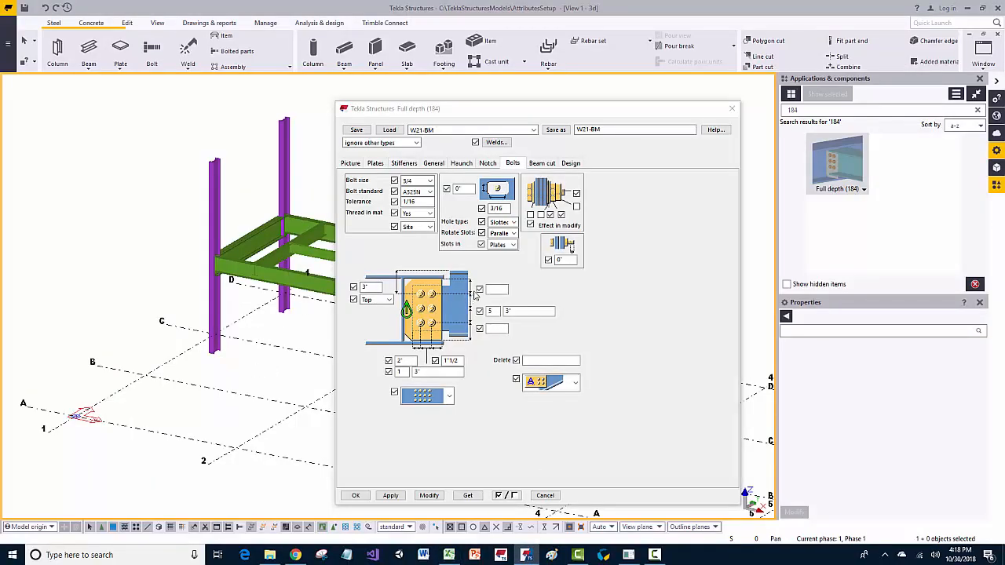
{"action": "left_click", "coordinate": [507, 210]}
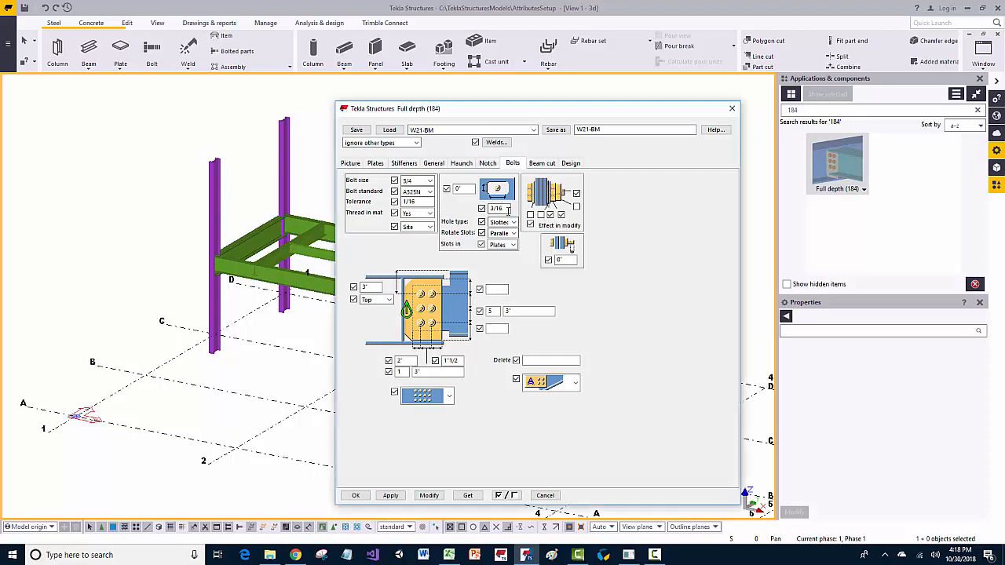
{"action": "double_click", "coordinate": [497, 209]}
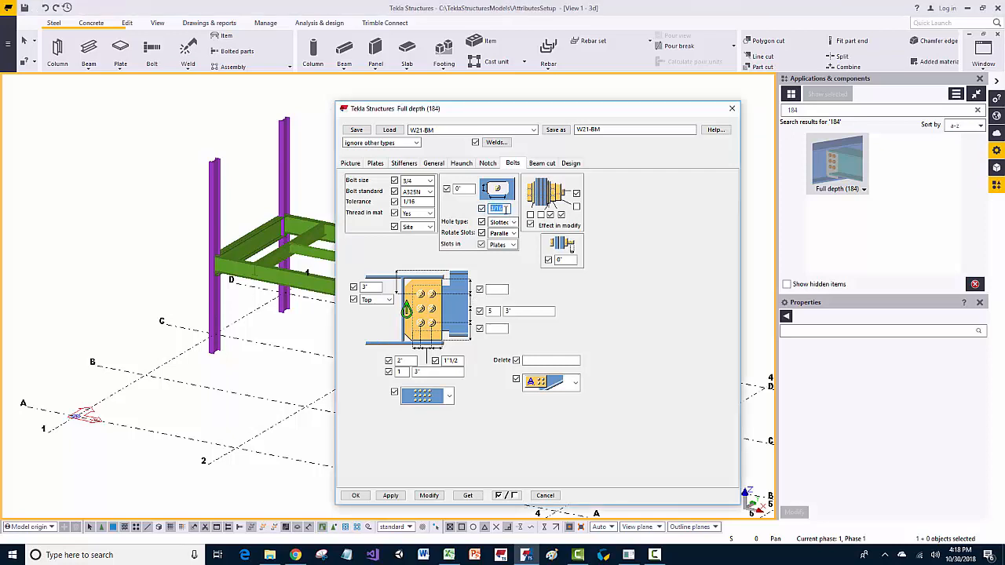
Switch to Excel and examine the Slot Length column, including the W40-BM row of connection 146
{"action": "scroll", "coordinate": [701, 291], "scroll_direction": "up", "scroll_amount": 14}
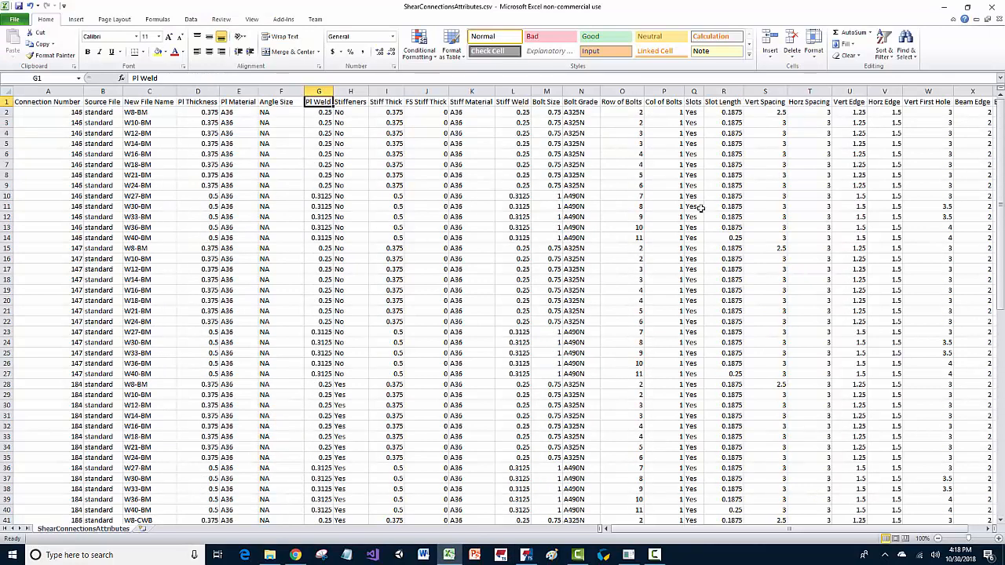
{"action": "left_click", "coordinate": [719, 102]}
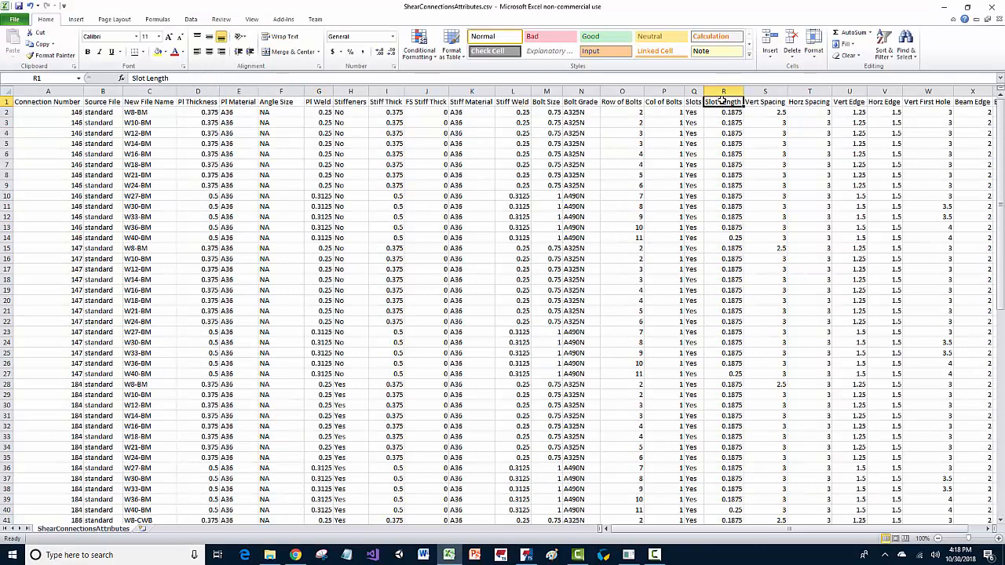
{"action": "left_click", "coordinate": [718, 237]}
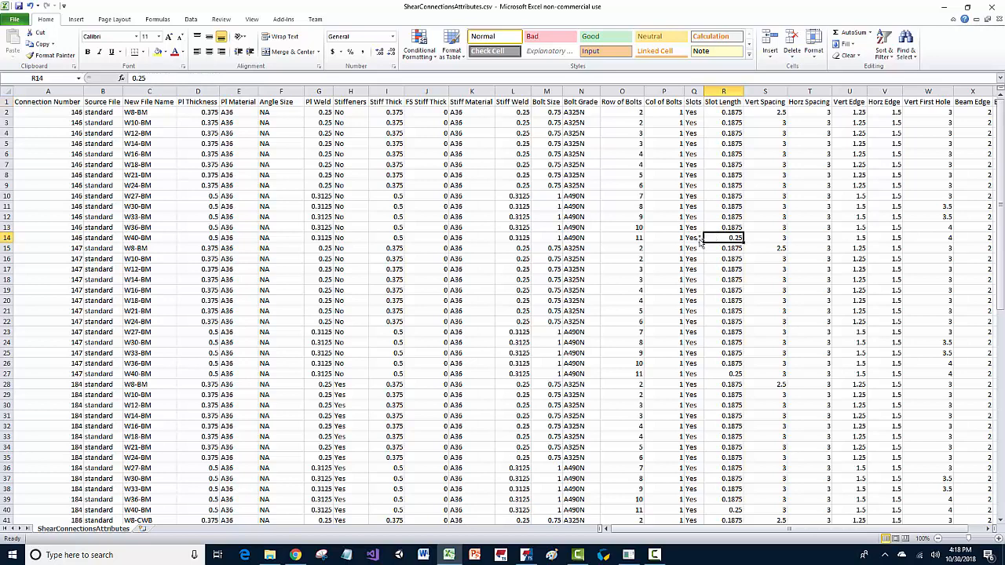
Copy the 0.25 slot length of W40-BM into the W27-BM to W36-BM rows of connection 146 and save, keeping CSV format
{"action": "left_click", "coordinate": [552, 238]}
{"action": "left_click", "coordinate": [722, 236]}
{"action": "left_click_drag", "start_coordinate": [722, 227], "coordinate": [723, 195]}
{"action": "left_click", "coordinate": [728, 237]}
{"action": "key", "text": "ctrl+c"}
{"action": "key", "text": "ctrl+v"}
{"action": "left_click", "coordinate": [726, 268]}
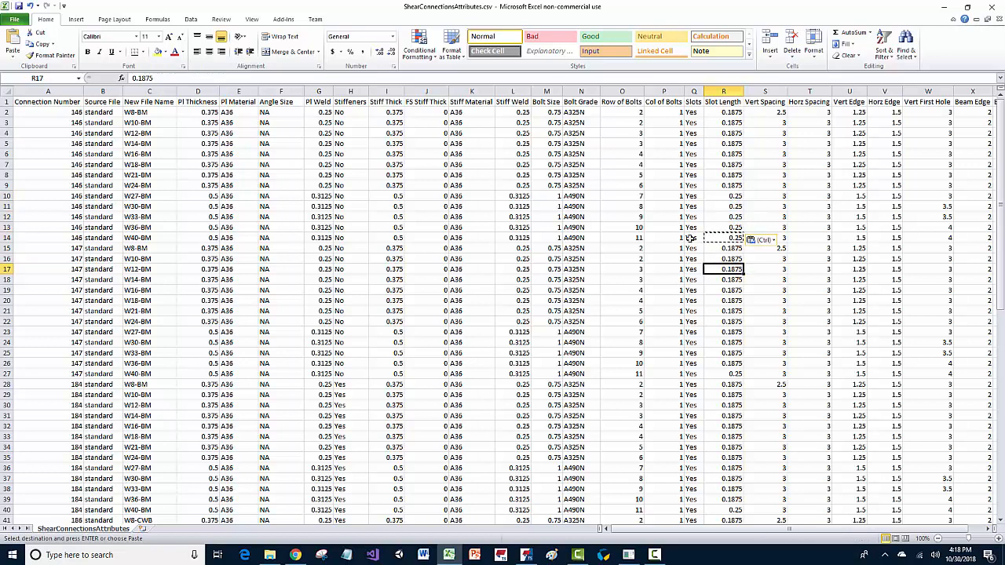
{"action": "left_click", "coordinate": [19, 5]}
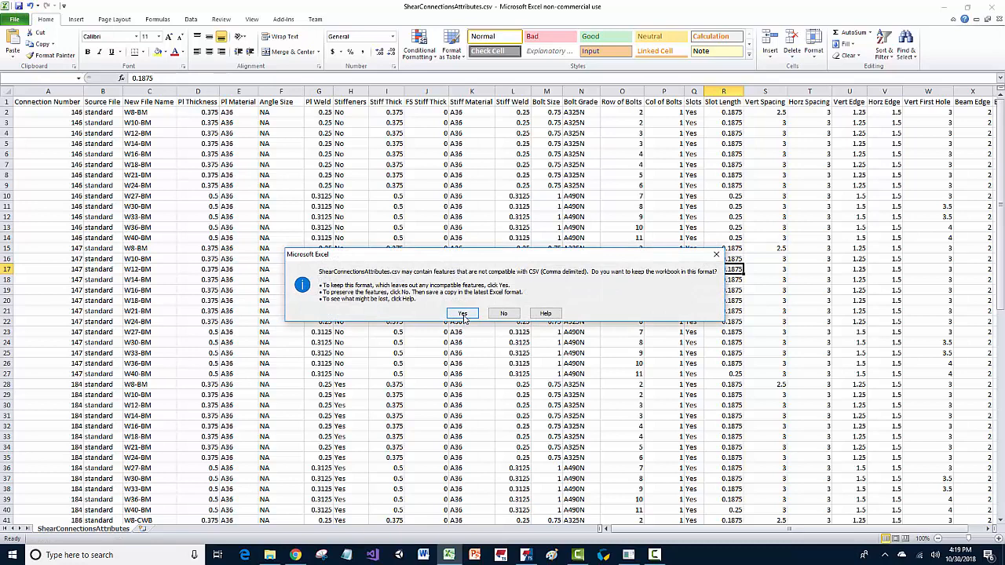
{"action": "left_click", "coordinate": [463, 314]}
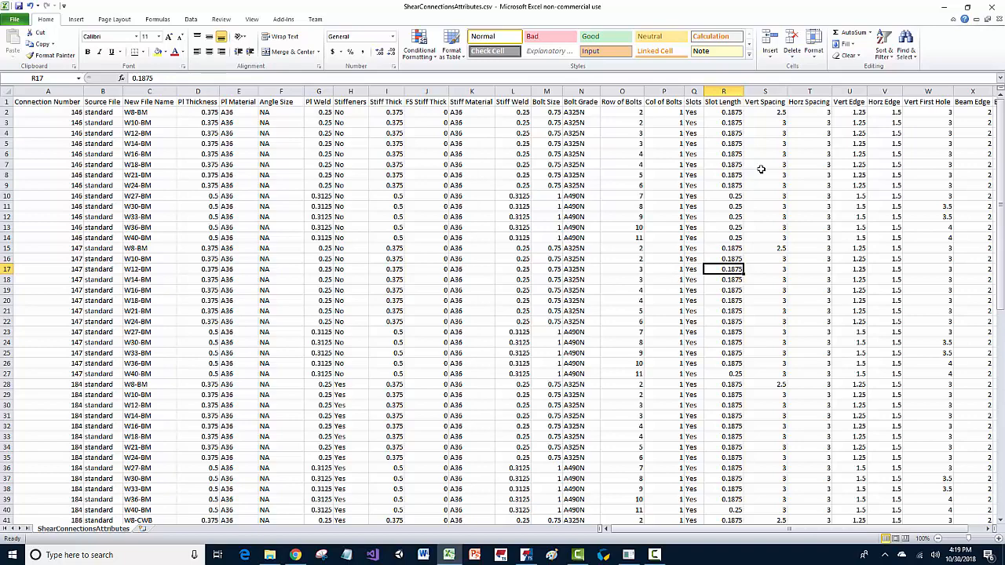
Switch to Tekla Structures and review the slot location and hole type options in the full depth connection's bolt settings
{"action": "left_click", "coordinate": [945, 7]}
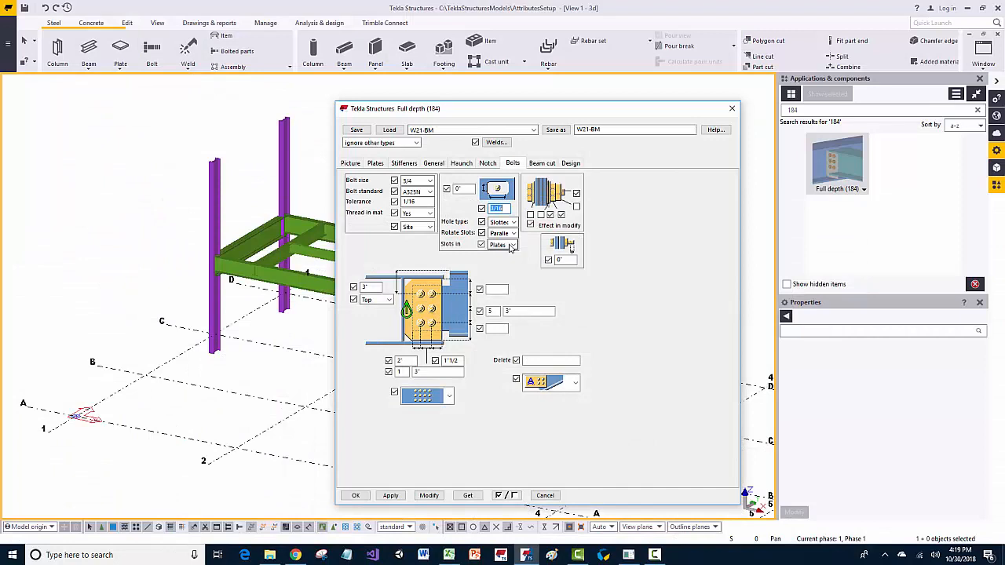
{"action": "left_click", "coordinate": [511, 245]}
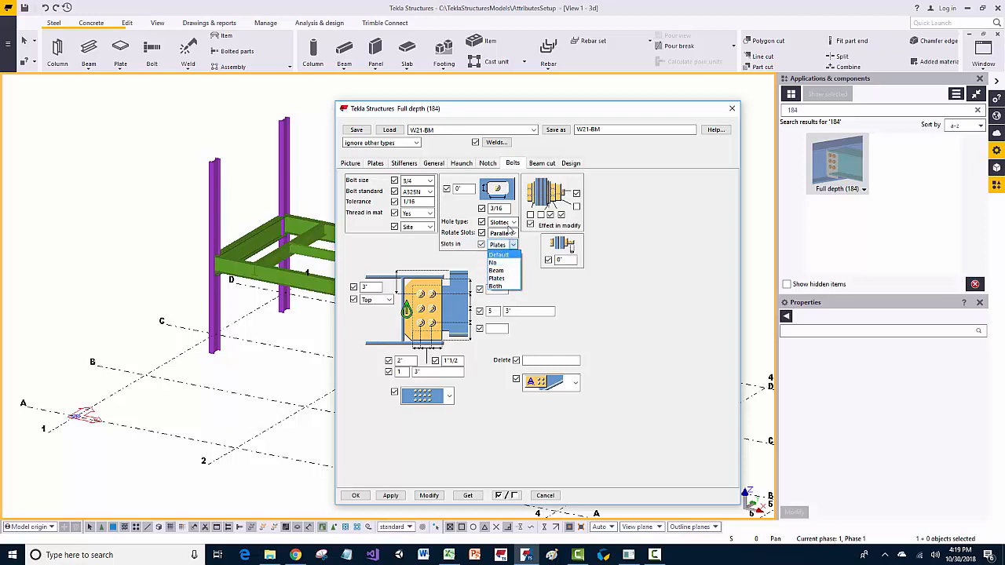
{"action": "left_click", "coordinate": [509, 224]}
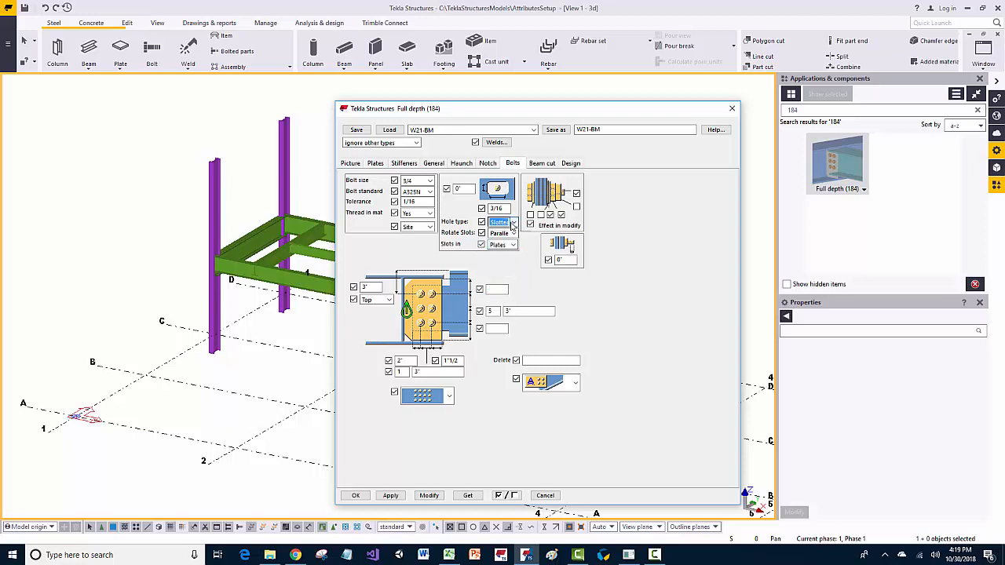
{"action": "left_click", "coordinate": [512, 223]}
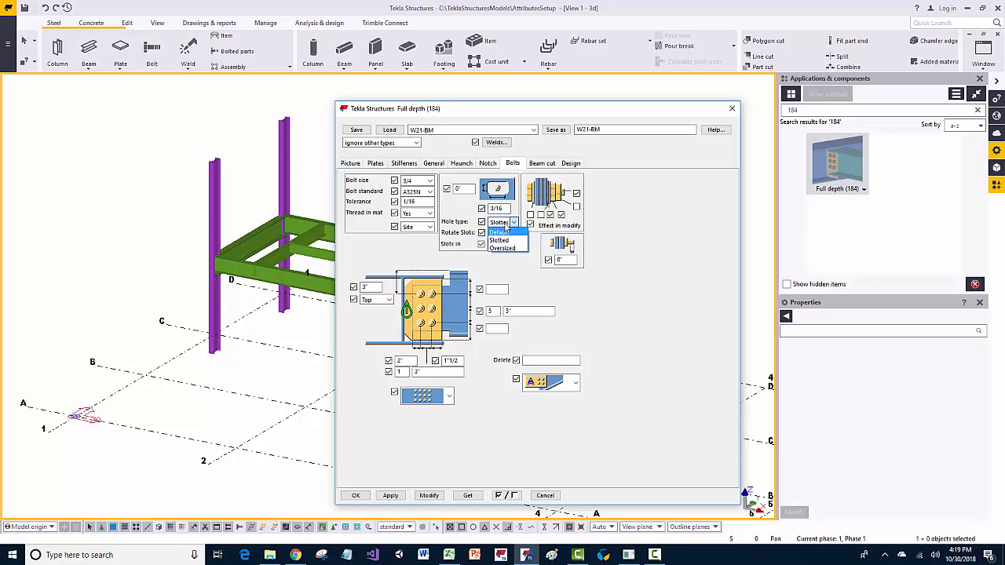
{"action": "left_click", "coordinate": [507, 225]}
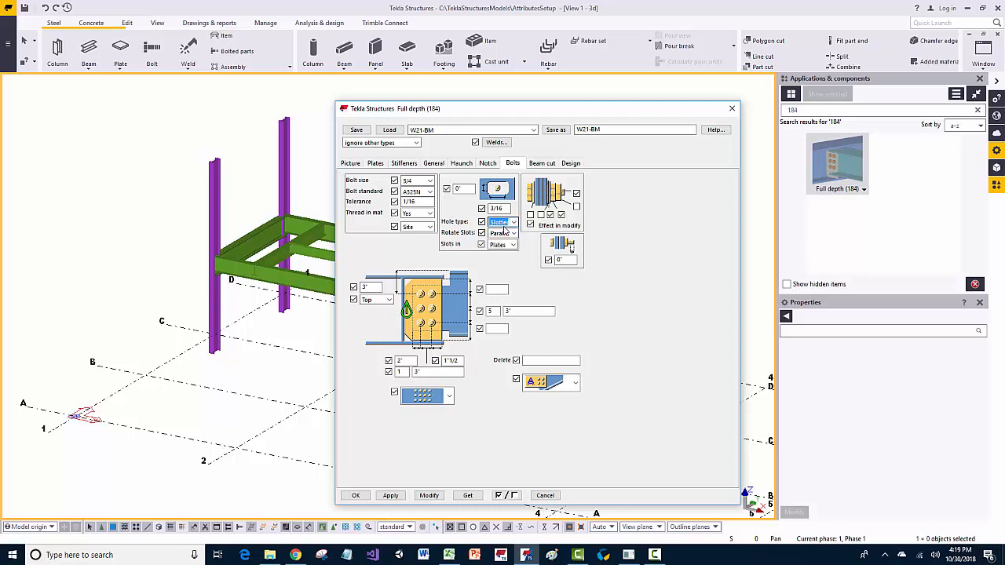
{"action": "left_click", "coordinate": [513, 225]}
{"action": "left_click", "coordinate": [511, 226]}
Review the Rotate Slots and Slots in options and the slot length, and cancel the full depth connection dialog
{"action": "left_click", "coordinate": [508, 234]}
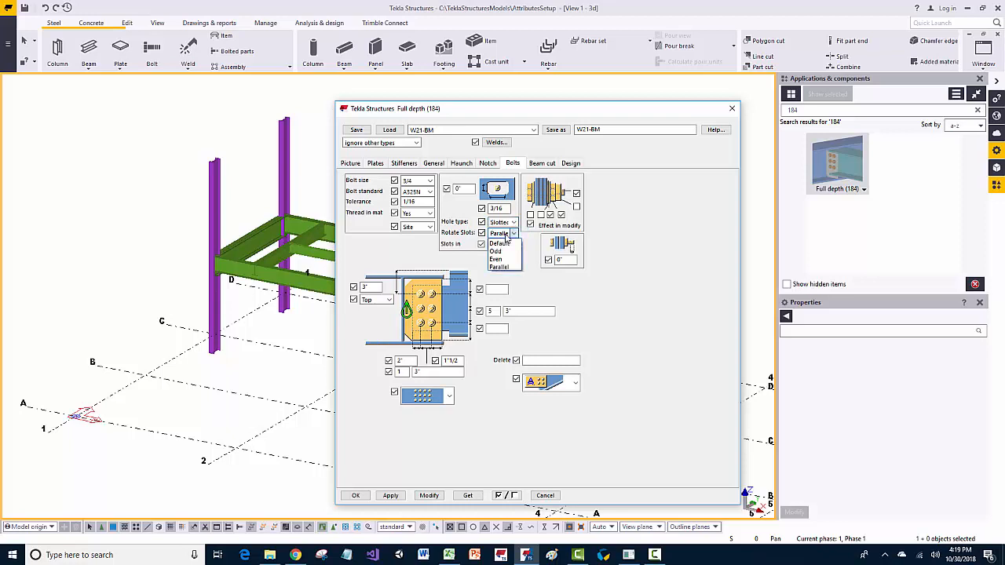
{"action": "left_click", "coordinate": [506, 245]}
{"action": "left_click", "coordinate": [506, 247]}
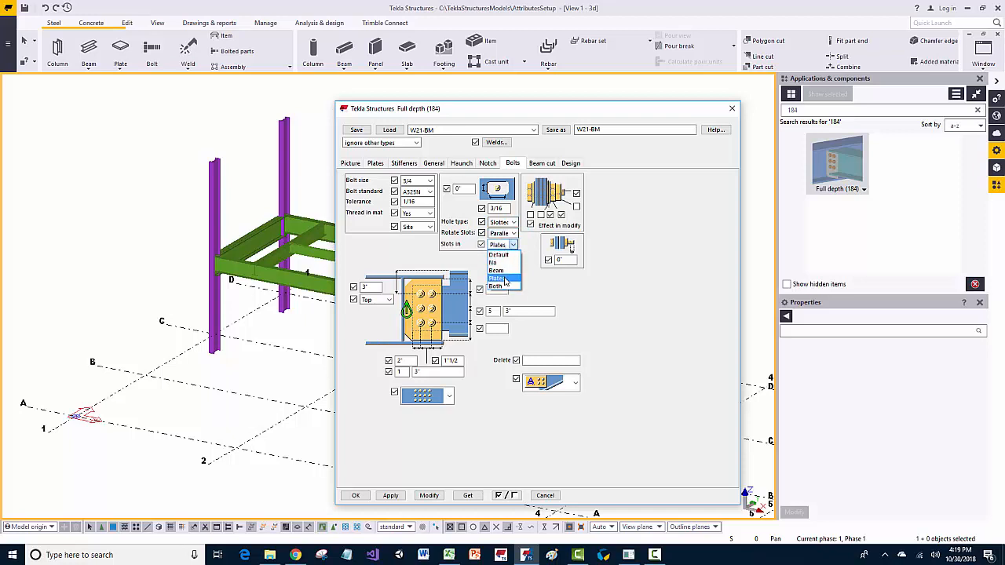
{"action": "left_click", "coordinate": [507, 245]}
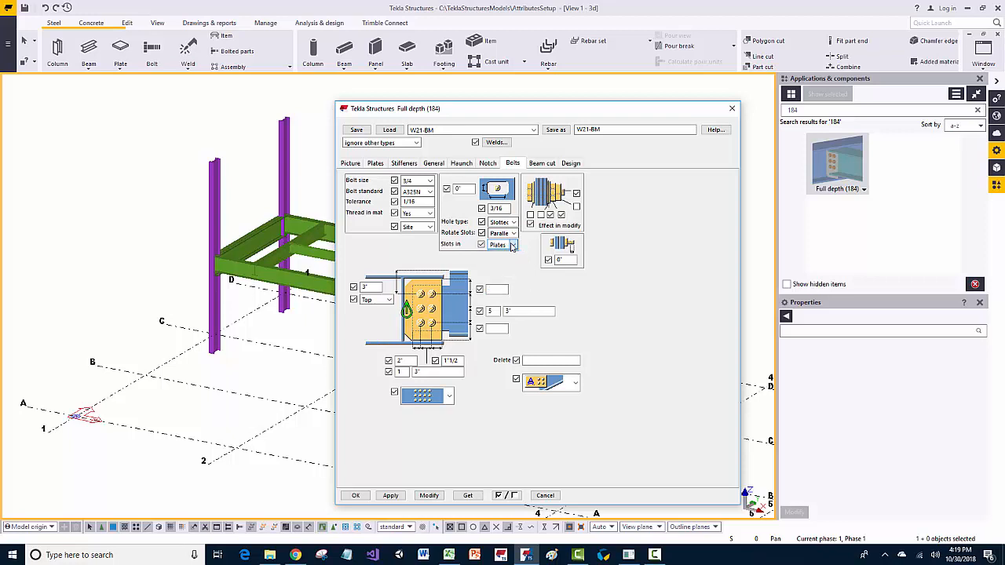
{"action": "double_click", "coordinate": [502, 210]}
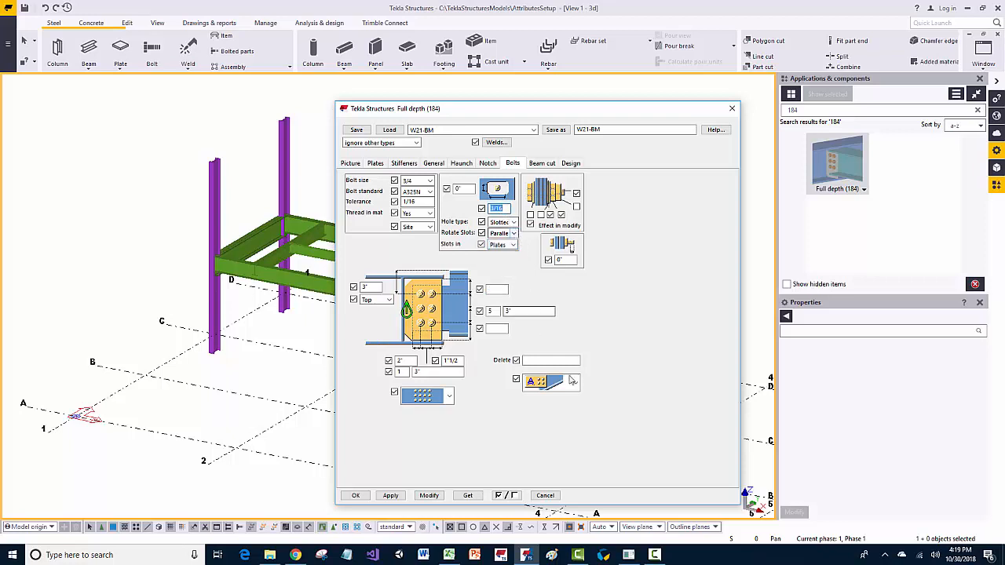
{"action": "left_click", "coordinate": [301, 383]}
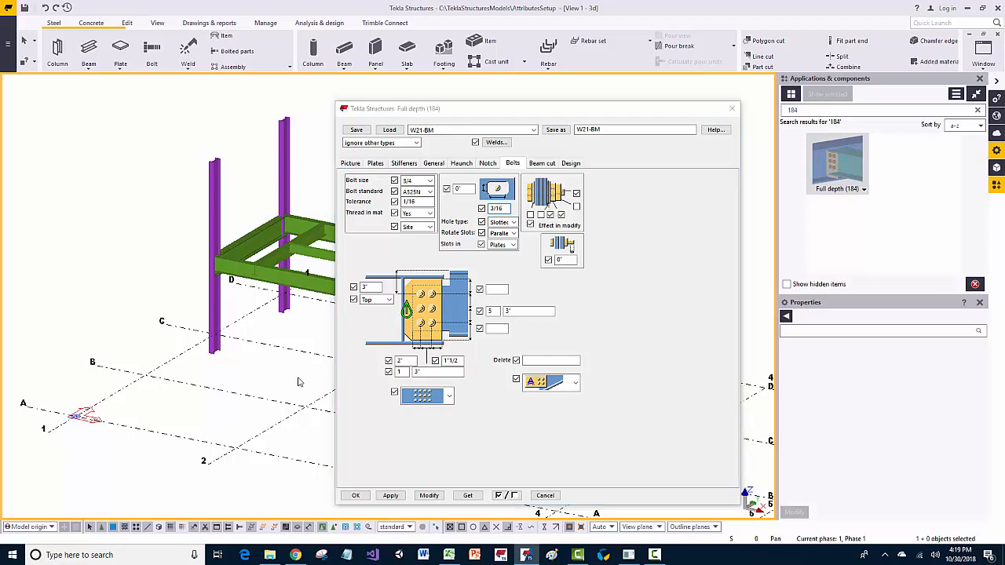
{"action": "left_click", "coordinate": [542, 496]}
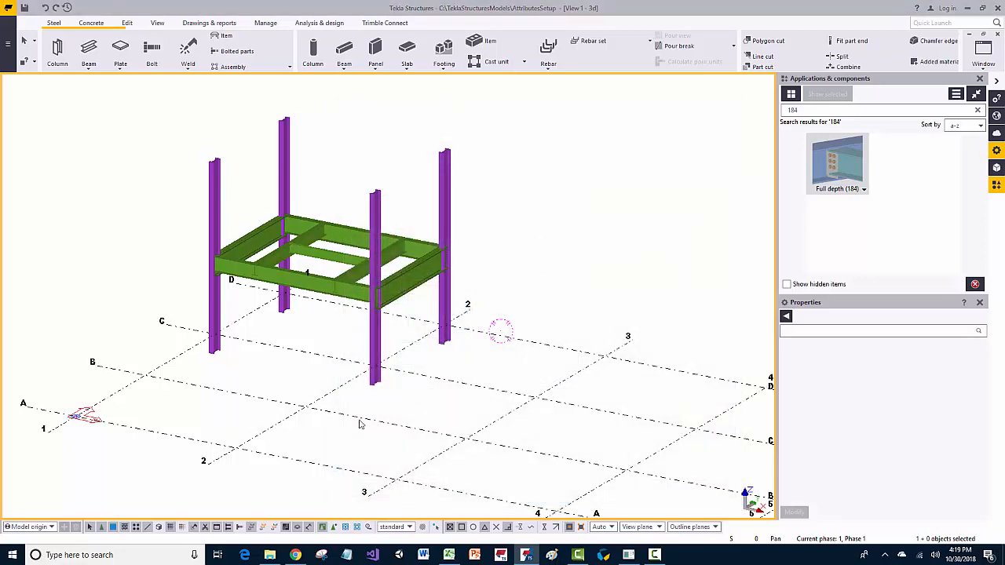
Open the attributes folder of the AttributesSetup model and launch ShearConnectionAttributes.exe from it
{"action": "left_click", "coordinate": [270, 555]}
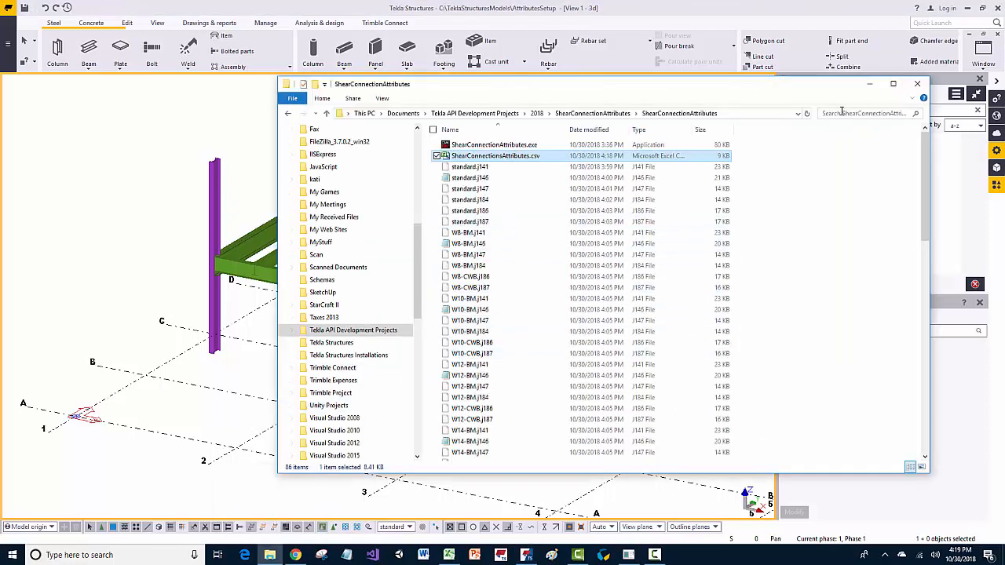
{"action": "left_click", "coordinate": [869, 83]}
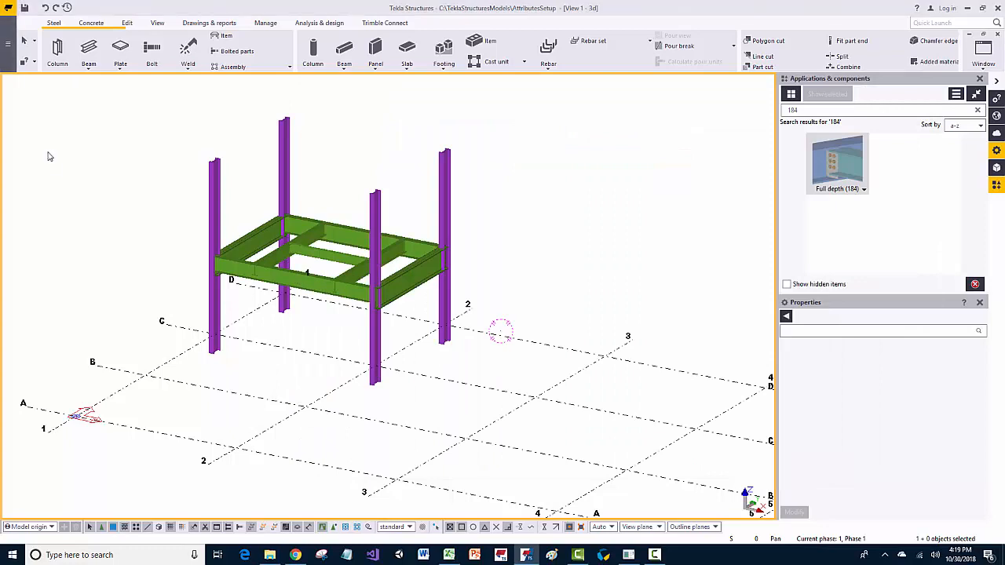
{"action": "left_click", "coordinate": [7, 44]}
{"action": "left_click", "coordinate": [60, 139]}
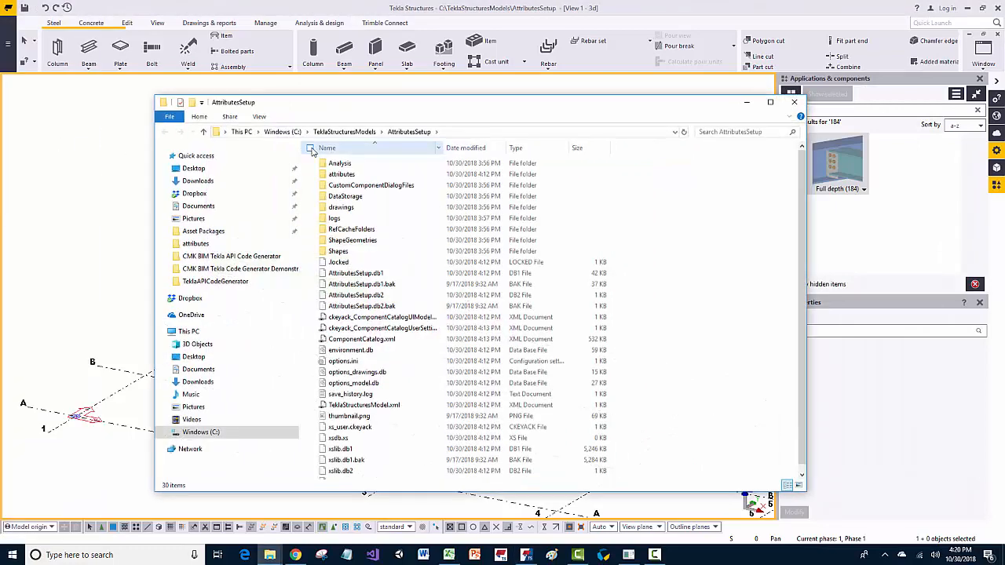
{"action": "double_click", "coordinate": [345, 174]}
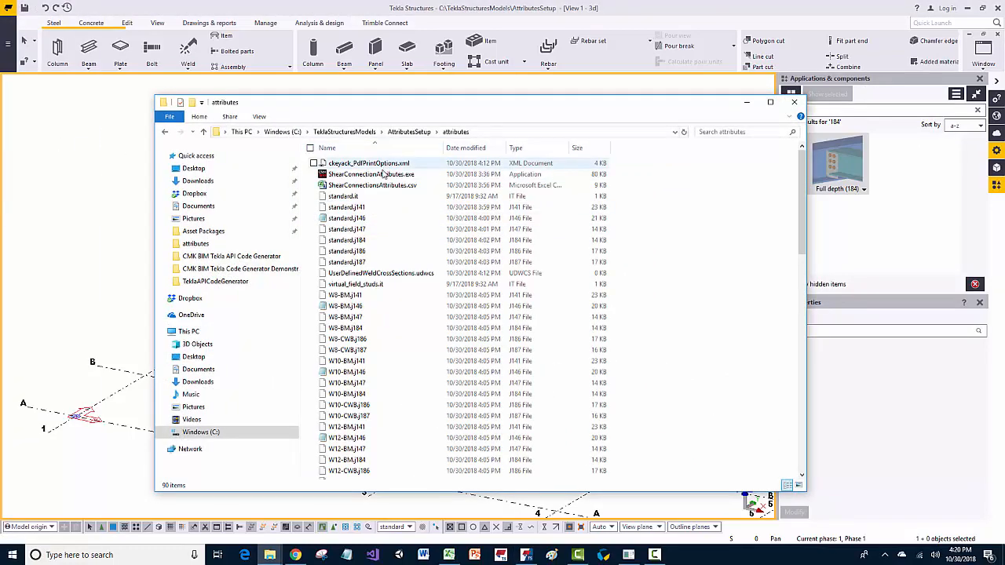
{"action": "double_click", "coordinate": [383, 175]}
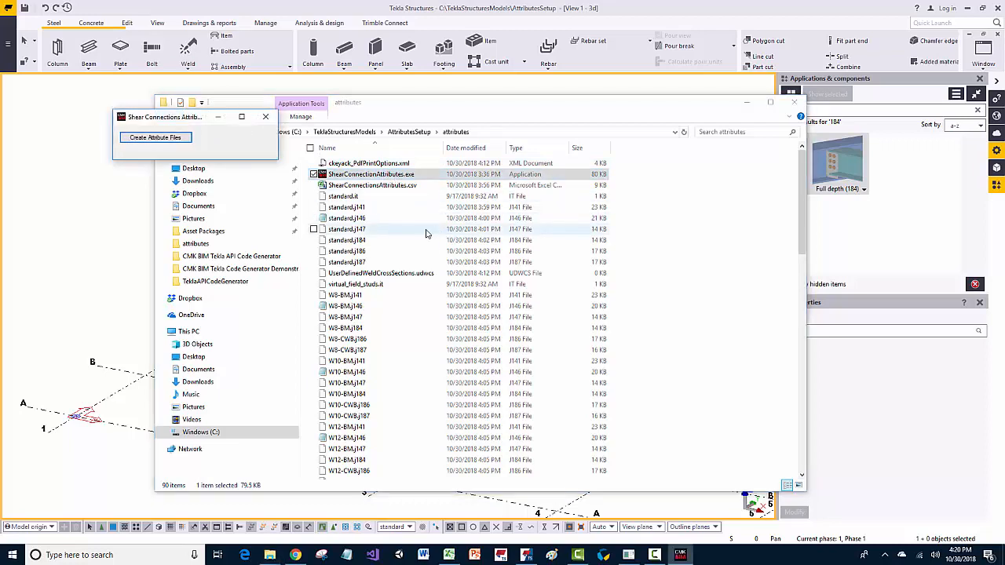
Create the attribute files from ShearConnectionsAttributes.csv in C:\TeklaStructuresModels\AttributesSetup\attributes
{"action": "left_click", "coordinate": [155, 137]}
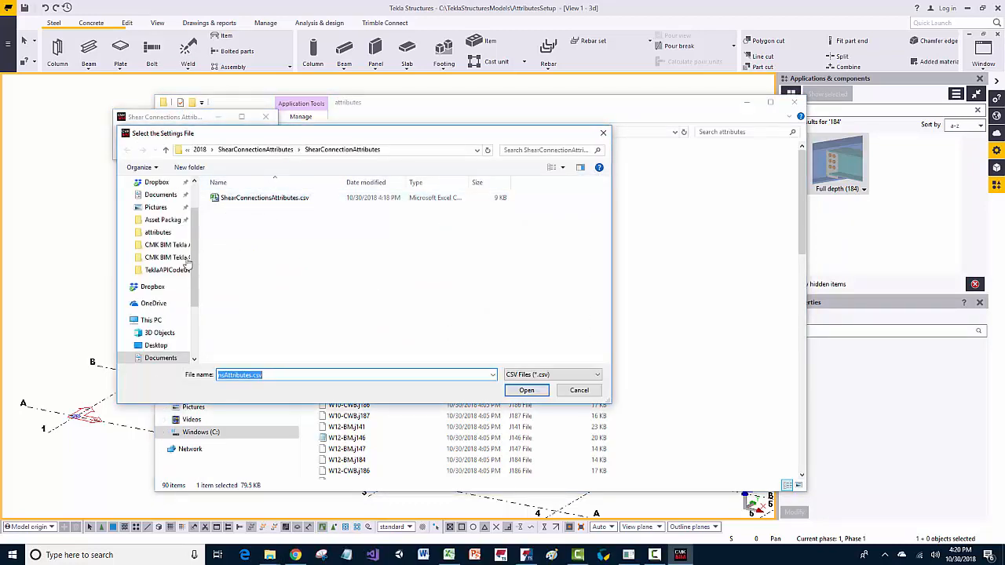
{"action": "scroll", "coordinate": [161, 329], "scroll_direction": "down", "scroll_amount": 3}
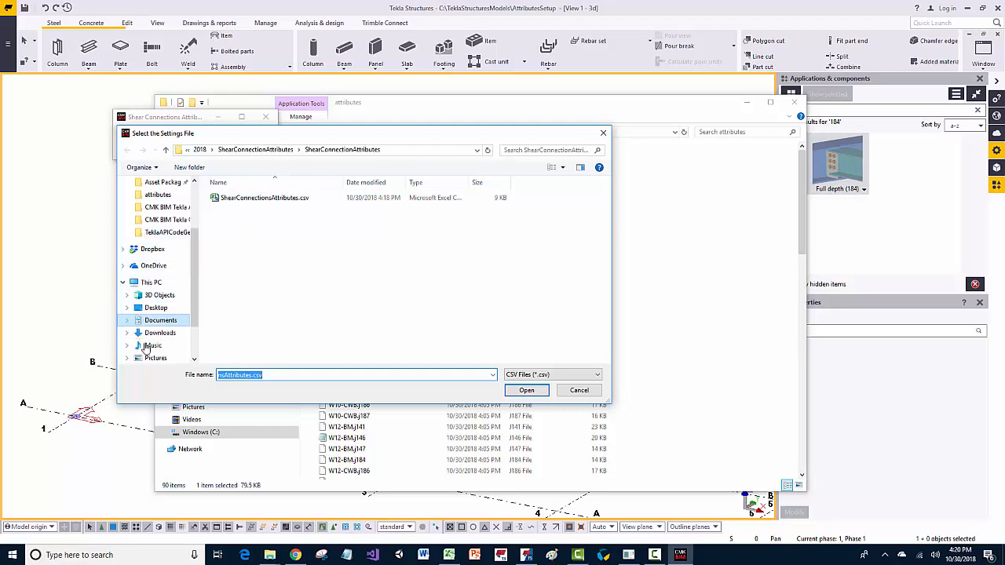
{"action": "left_click", "coordinate": [162, 333]}
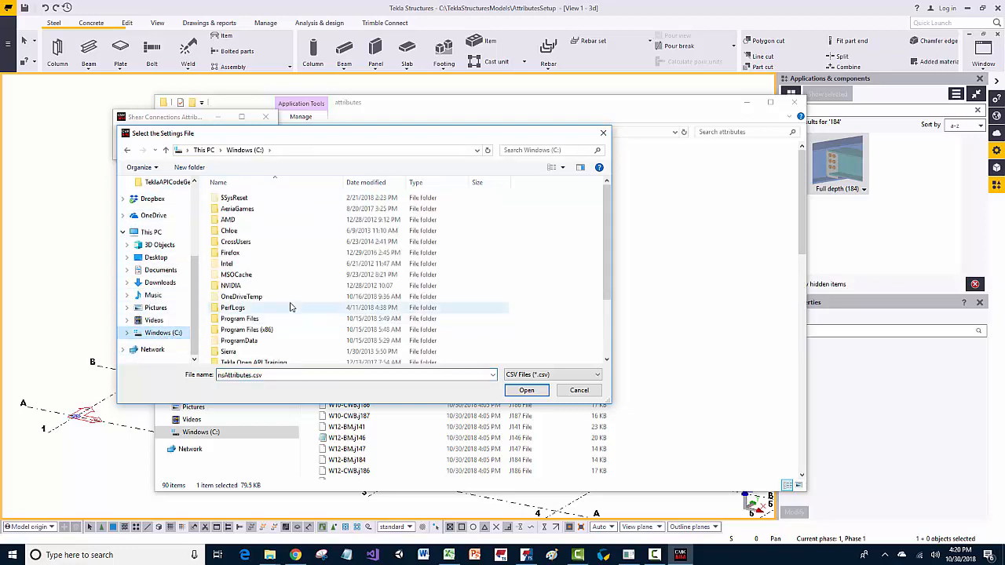
{"action": "scroll", "coordinate": [270, 327], "scroll_direction": "down", "scroll_amount": 3}
{"action": "double_click", "coordinate": [271, 325]}
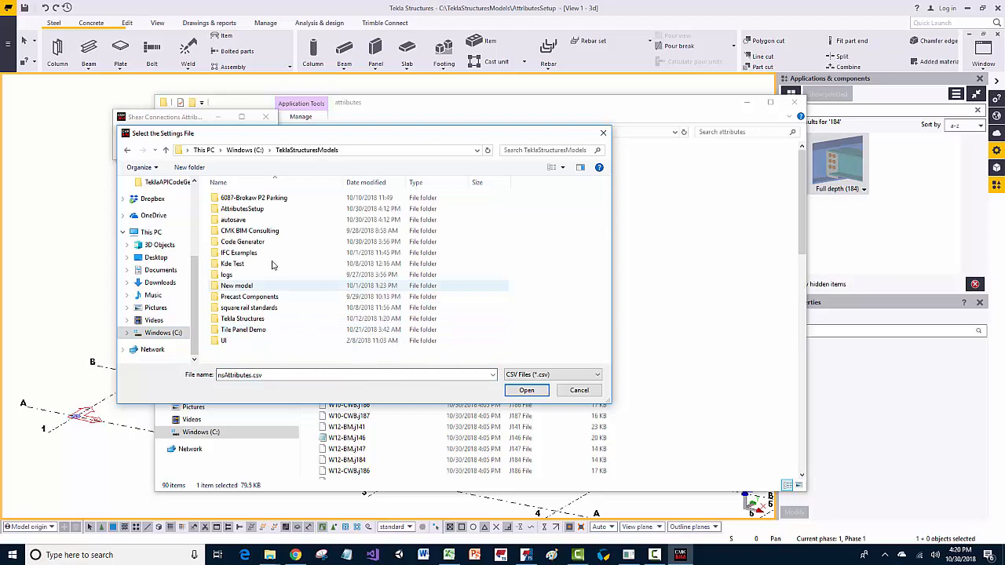
{"action": "double_click", "coordinate": [267, 209]}
{"action": "double_click", "coordinate": [248, 210]}
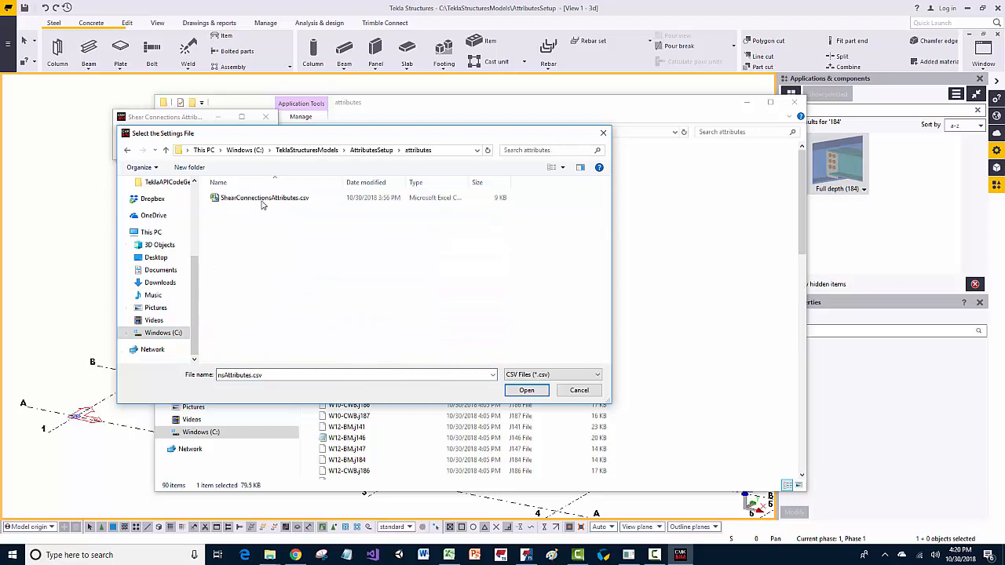
{"action": "left_click", "coordinate": [263, 199]}
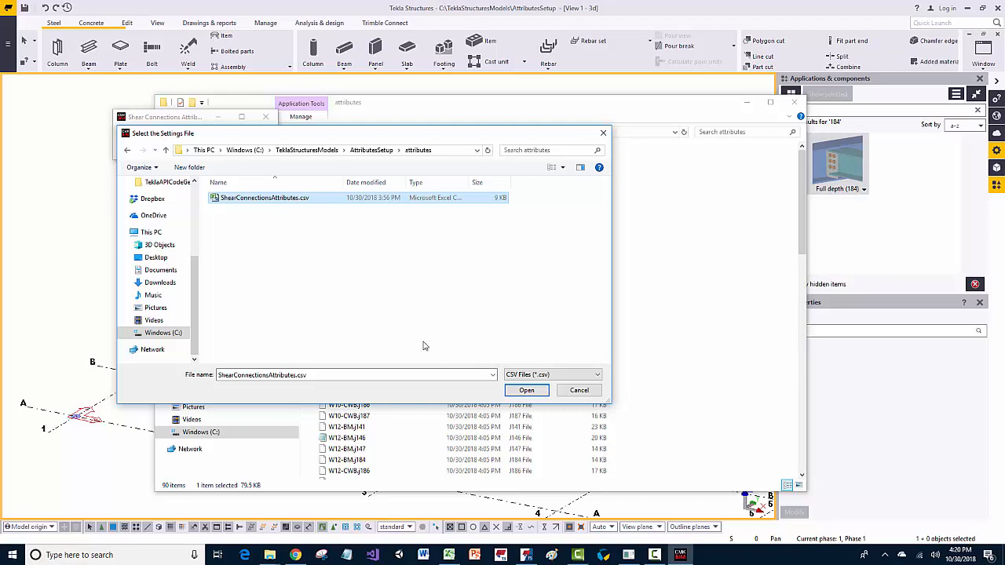
{"action": "left_click", "coordinate": [524, 390]}
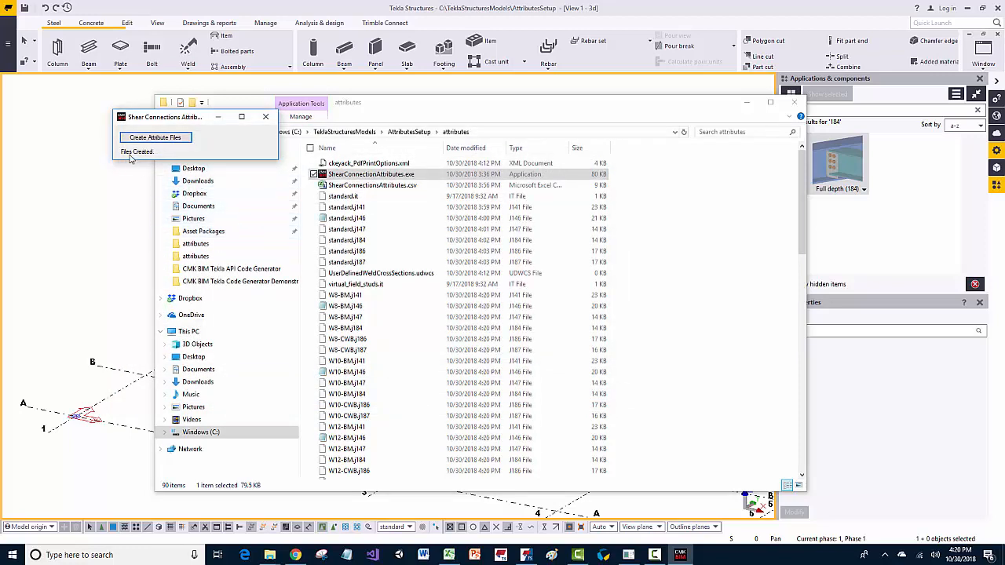
Look through the model's attributes folder and refresh it to check the modification dates of the connection attribute files
{"action": "left_click", "coordinate": [704, 259]}
{"action": "scroll", "coordinate": [385, 280], "scroll_direction": "down", "scroll_amount": 9}
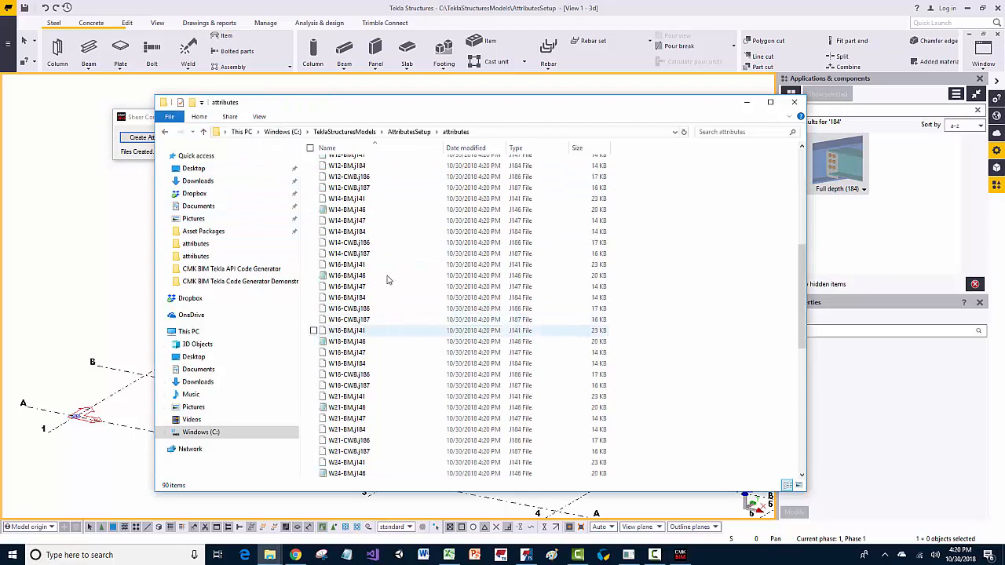
{"action": "right_click", "coordinate": [719, 220]}
{"action": "left_click", "coordinate": [667, 262]}
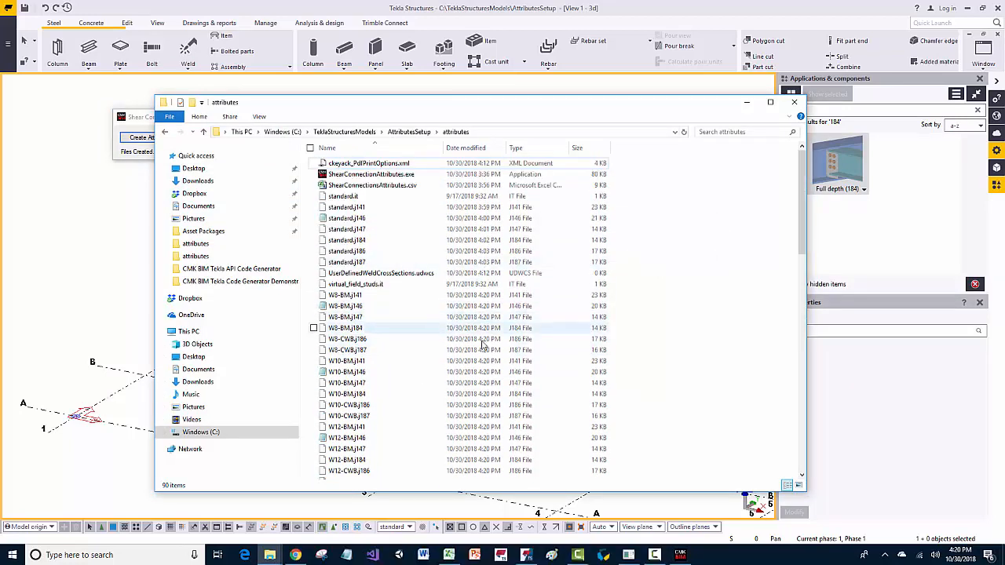
Open W10-BM.j146 in Notepad, examine its joint attribute entries and close the file
{"action": "scroll", "coordinate": [432, 346], "scroll_direction": "down", "scroll_amount": 3}
{"action": "left_click", "coordinate": [346, 276]}
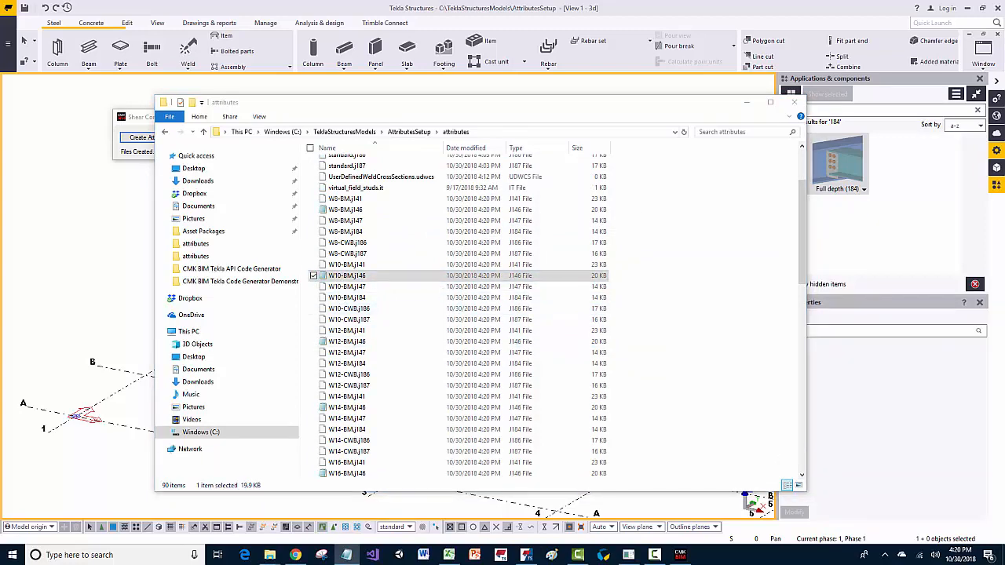
{"action": "scroll", "coordinate": [514, 378], "scroll_direction": "down", "scroll_amount": 8}
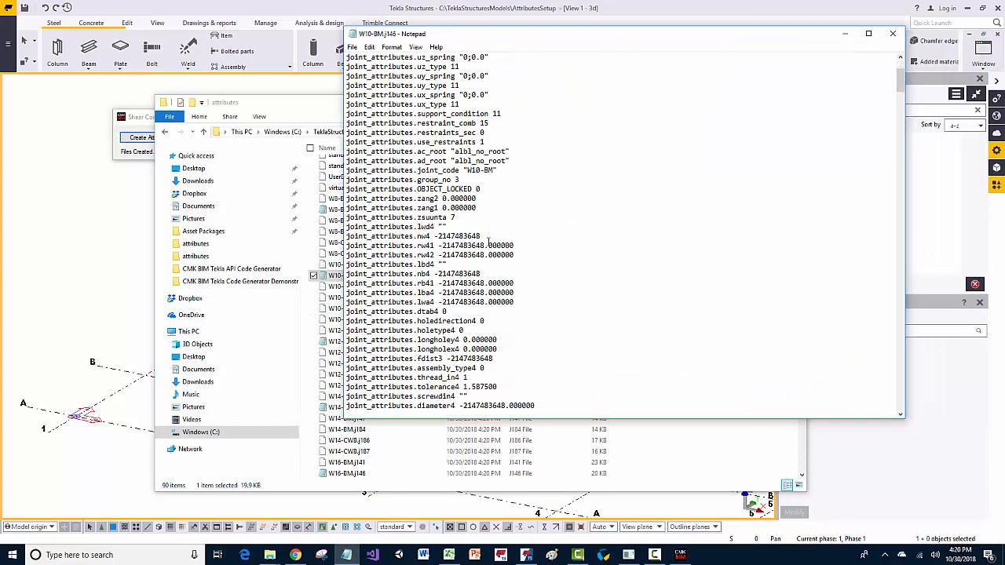
{"action": "scroll", "coordinate": [514, 378], "scroll_direction": "down", "scroll_amount": 8}
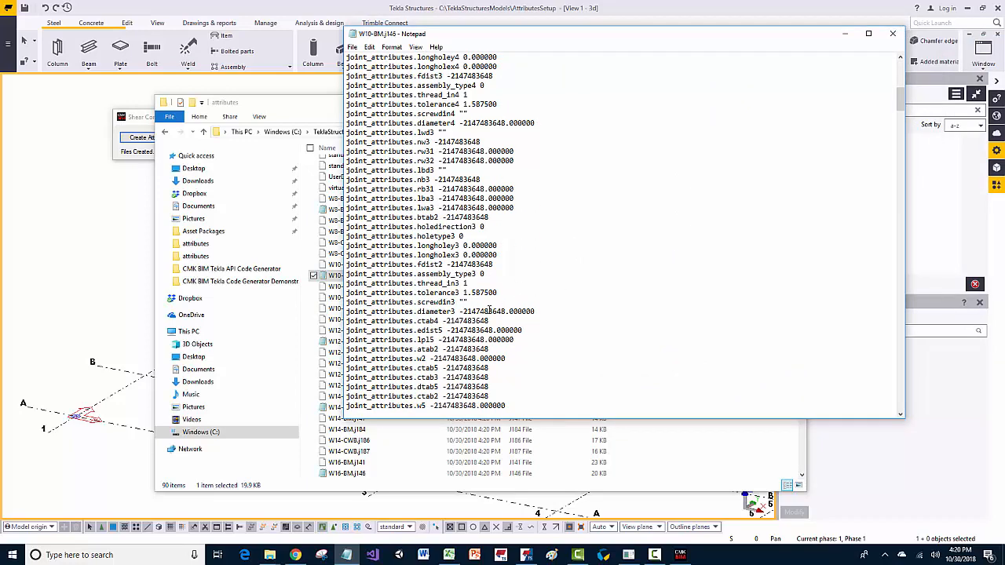
{"action": "scroll", "coordinate": [505, 342], "scroll_direction": "down", "scroll_amount": 6}
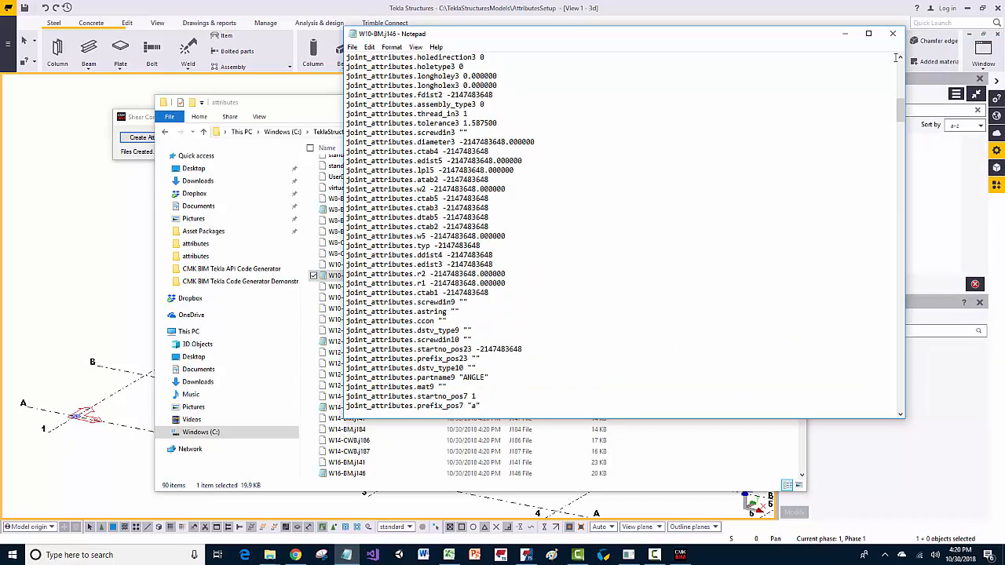
{"action": "left_click", "coordinate": [893, 33]}
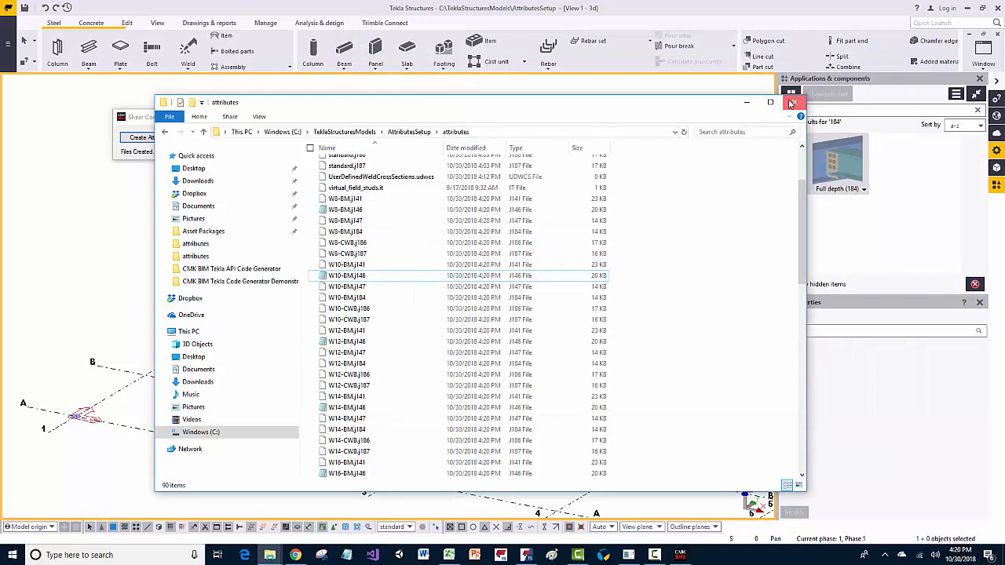